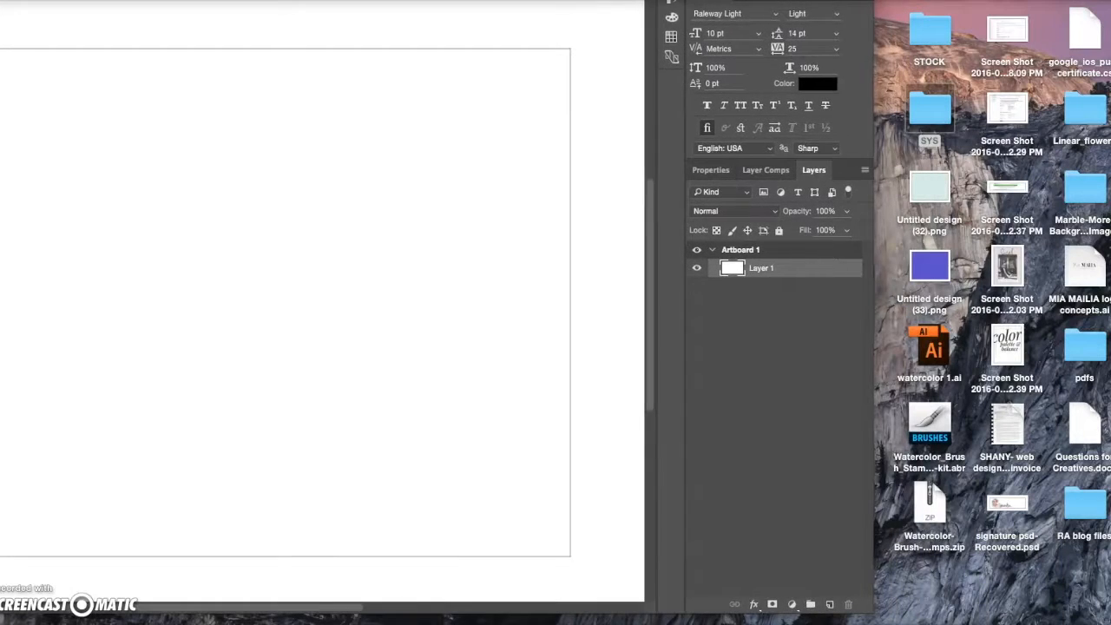
- Place the "Social" cover screenshot from the desktop onto the artboard as its own layer
drag(347, 11, 443, 4)
drag(1004, 261, 262, 195)
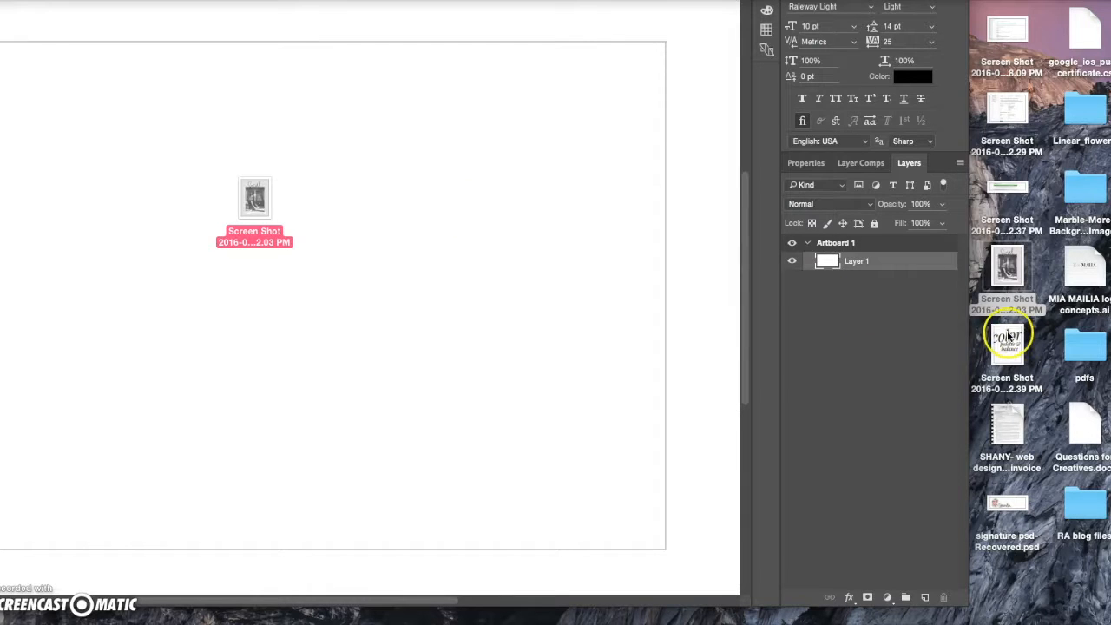
drag(1007, 337, 456, 275)
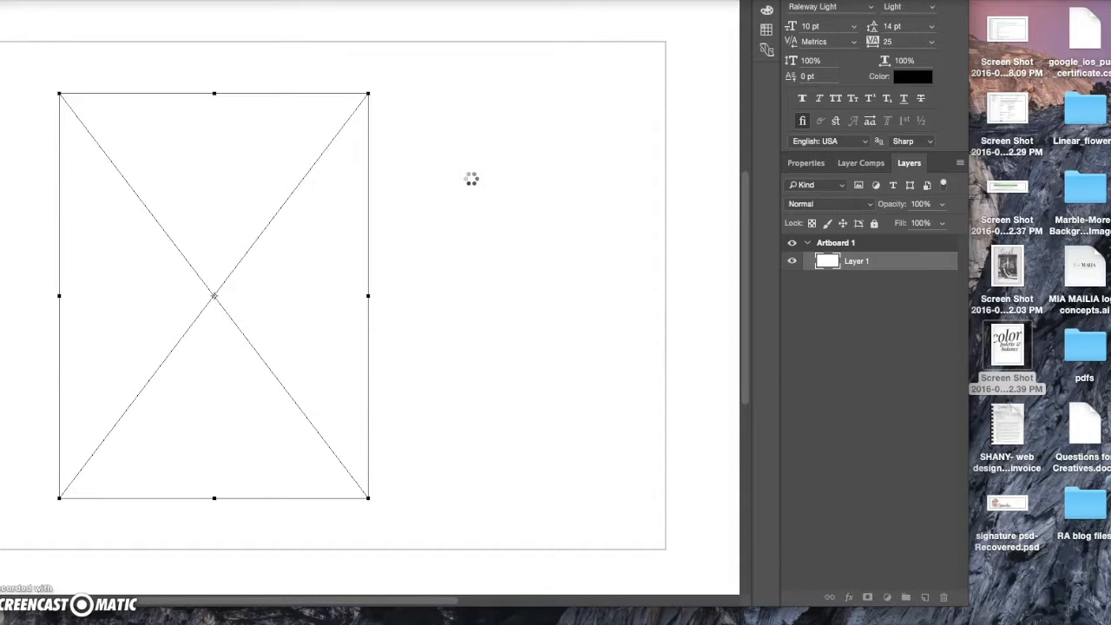
drag(1007, 344, 556, 328)
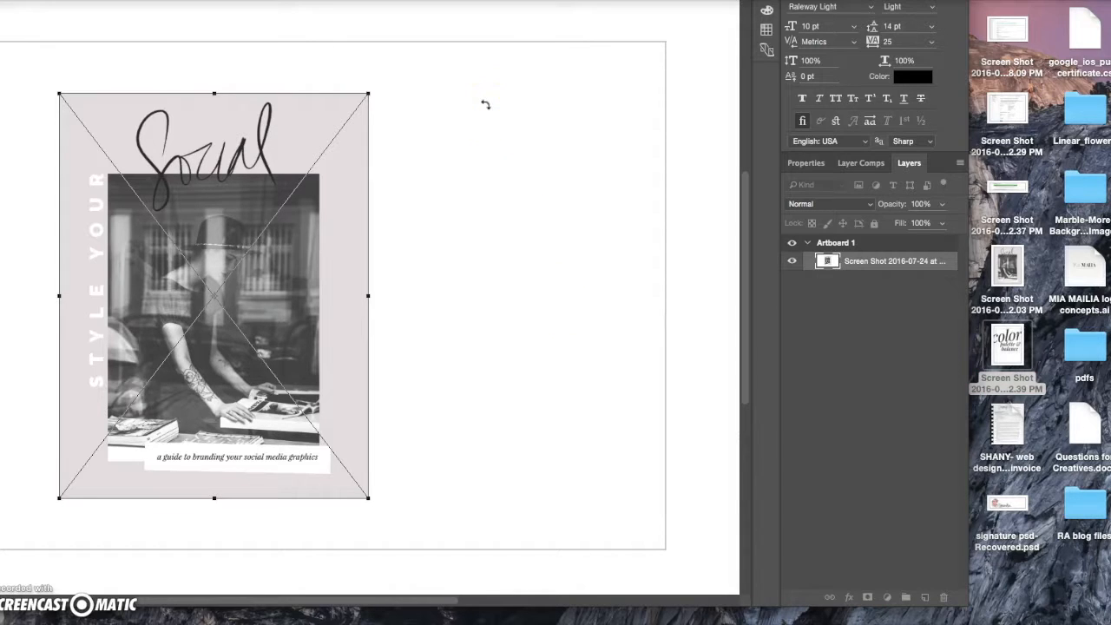
key(Return)
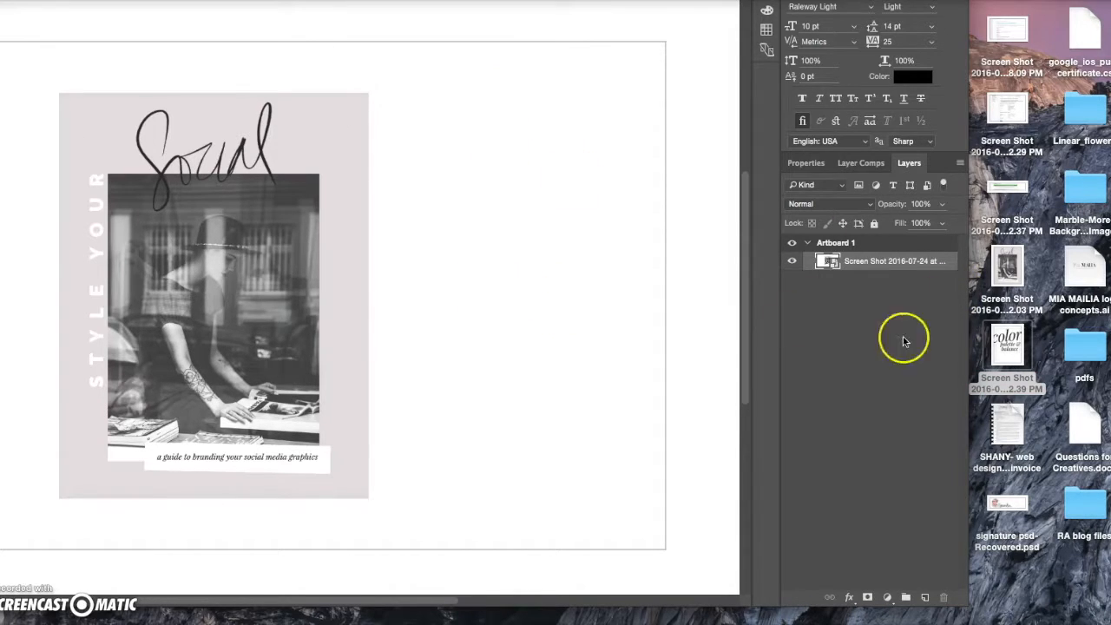
- Place the "color palette & balance" page screenshot from the desktop onto the artboard
drag(1006, 343, 520, 303)
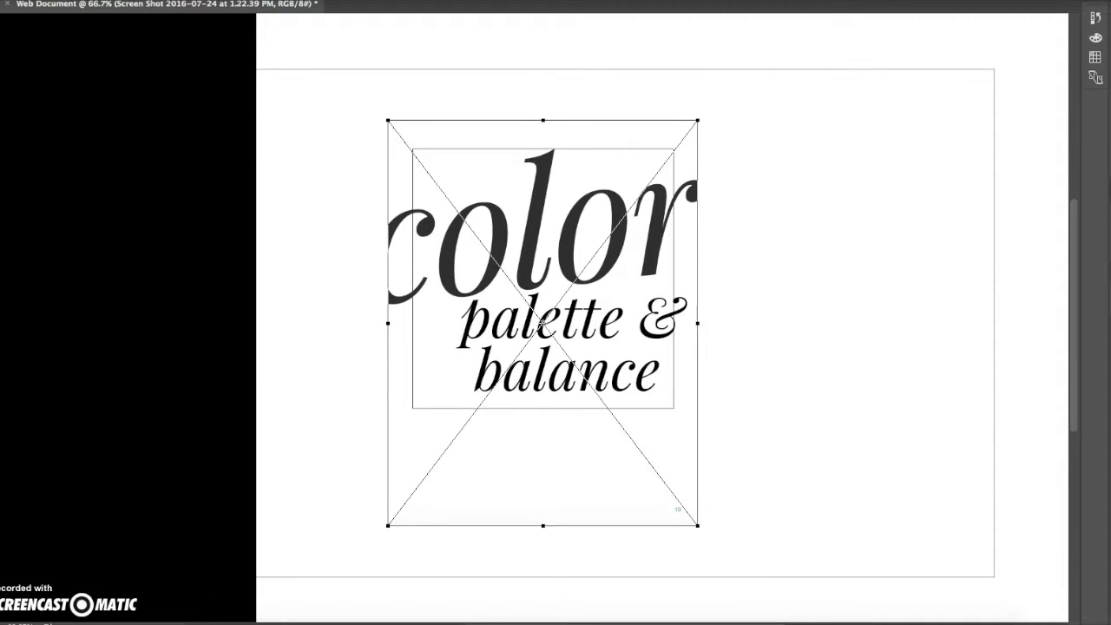
key(ctrl+minus)
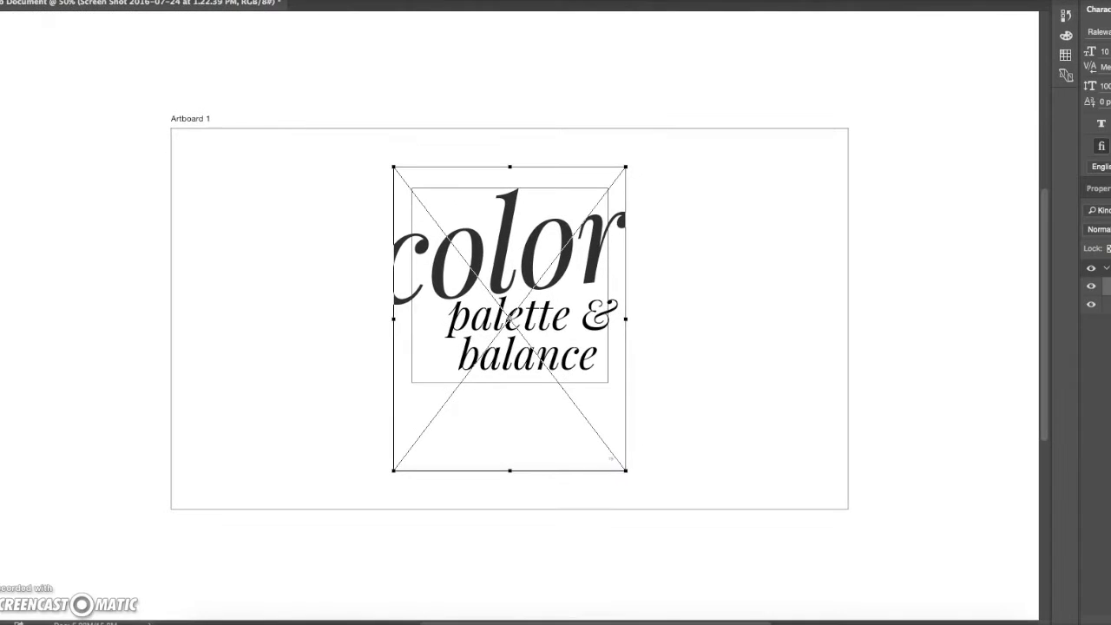
drag(1109, 624, 1110, 619)
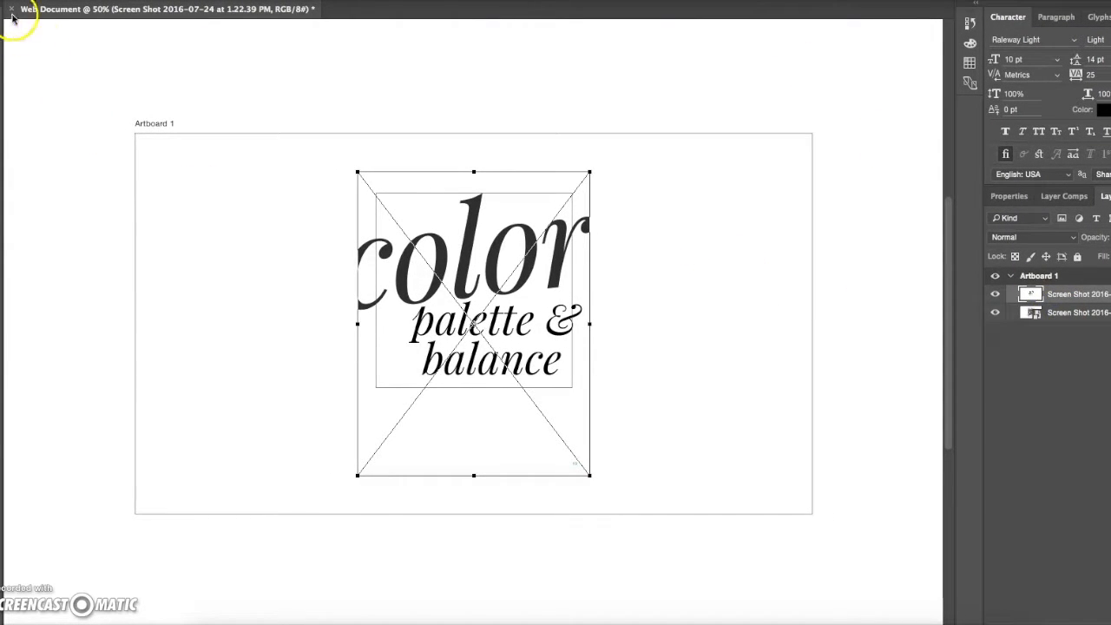
key(Return)
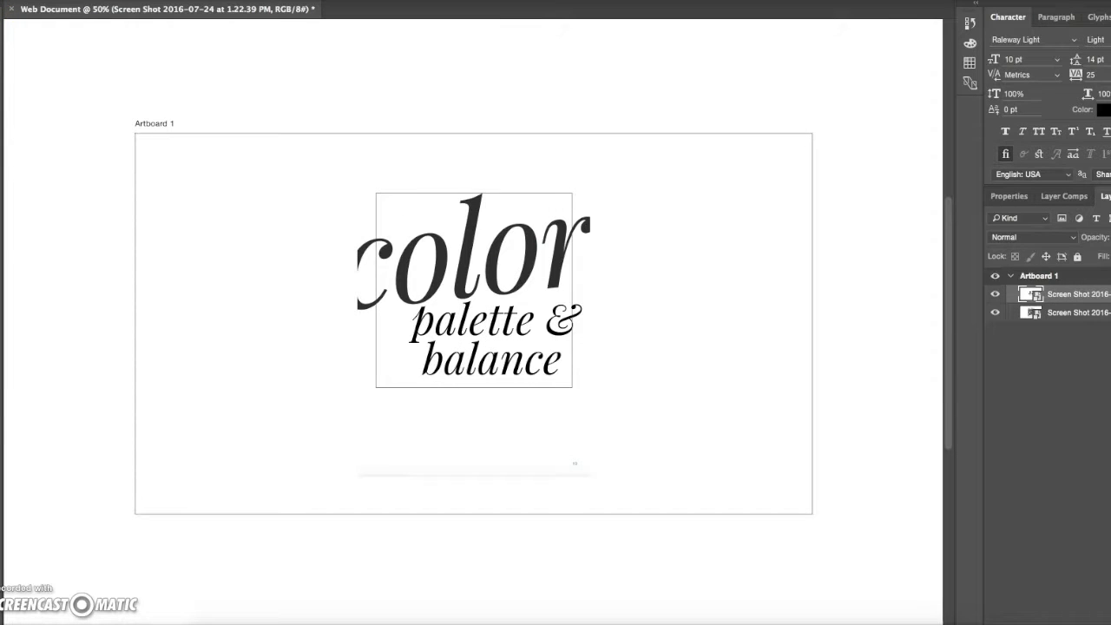
- Shift the "color palette & balance" page so it sits beside and slightly lower than the "Social" cover
drag(457, 238, 580, 250)
drag(386, 261, 439, 249)
drag(1102, 300, 1100, 318)
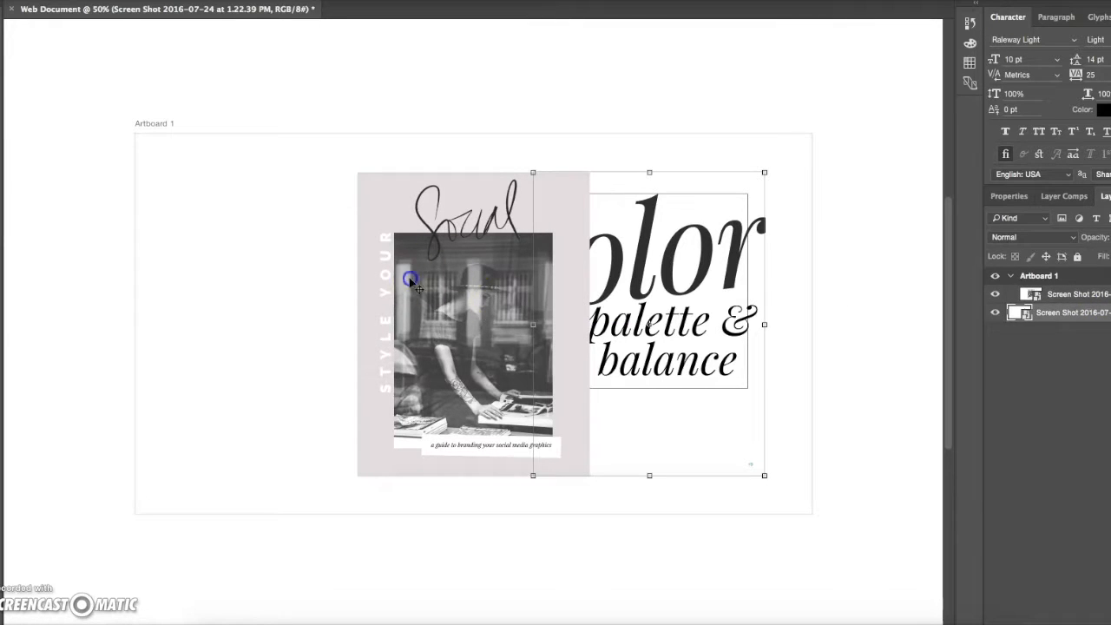
drag(410, 279, 441, 311)
key(super+])
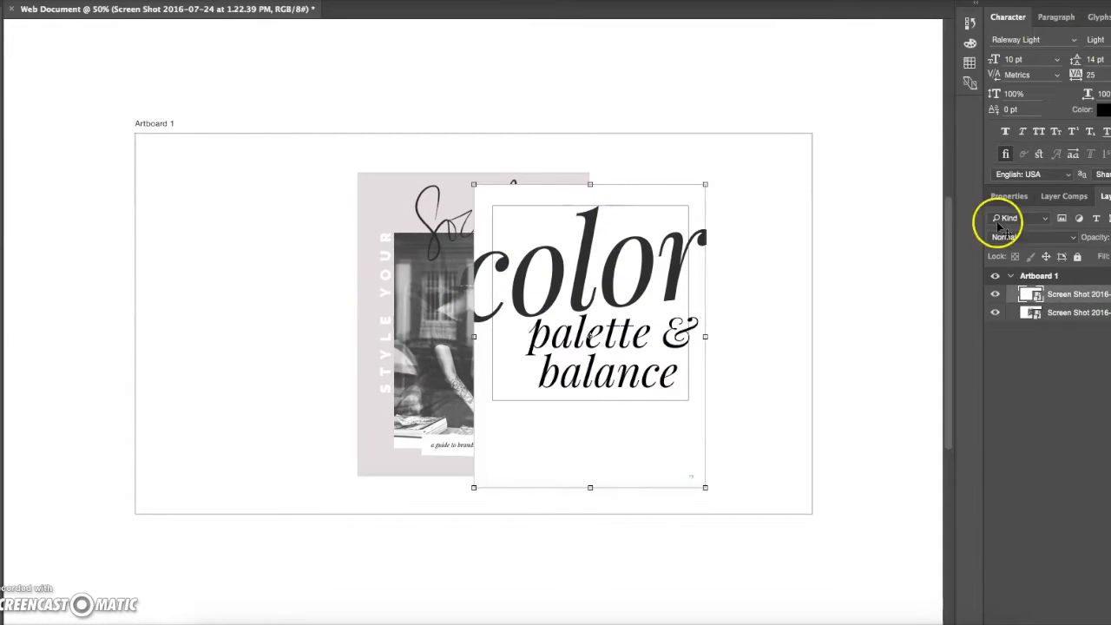
- Move the "Social" cover left and up, and place its layer above the "color palette & balance" page
click(1071, 312)
drag(413, 301, 312, 277)
drag(1080, 314, 1024, 289)
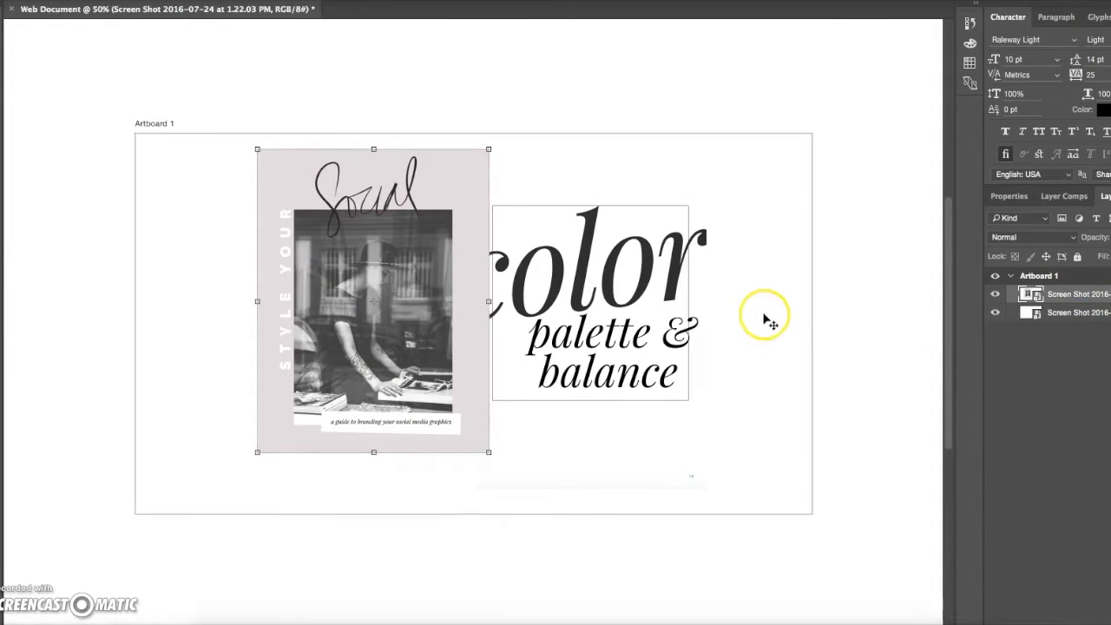
- Rotate the "color palette & balance" page slightly clockwise
drag(623, 286, 621, 262)
click(1076, 314)
drag(714, 168, 749, 205)
key(Return)
- Space the two pages apart and tilt the "Social" cover slightly counterclockwise
click(356, 212)
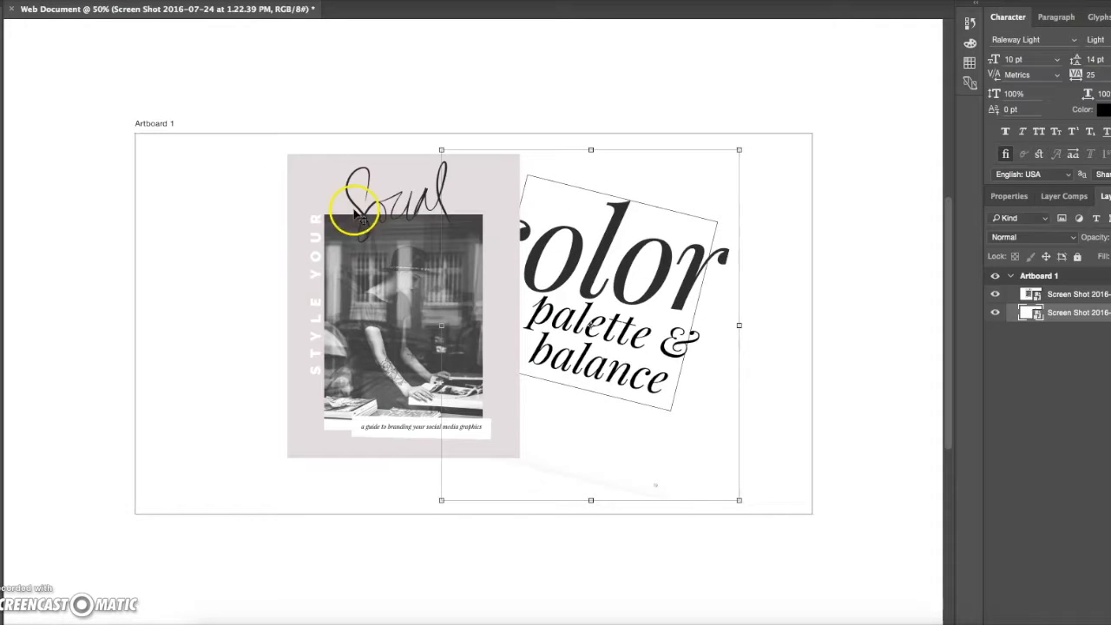
drag(392, 220, 345, 231)
click(1041, 293)
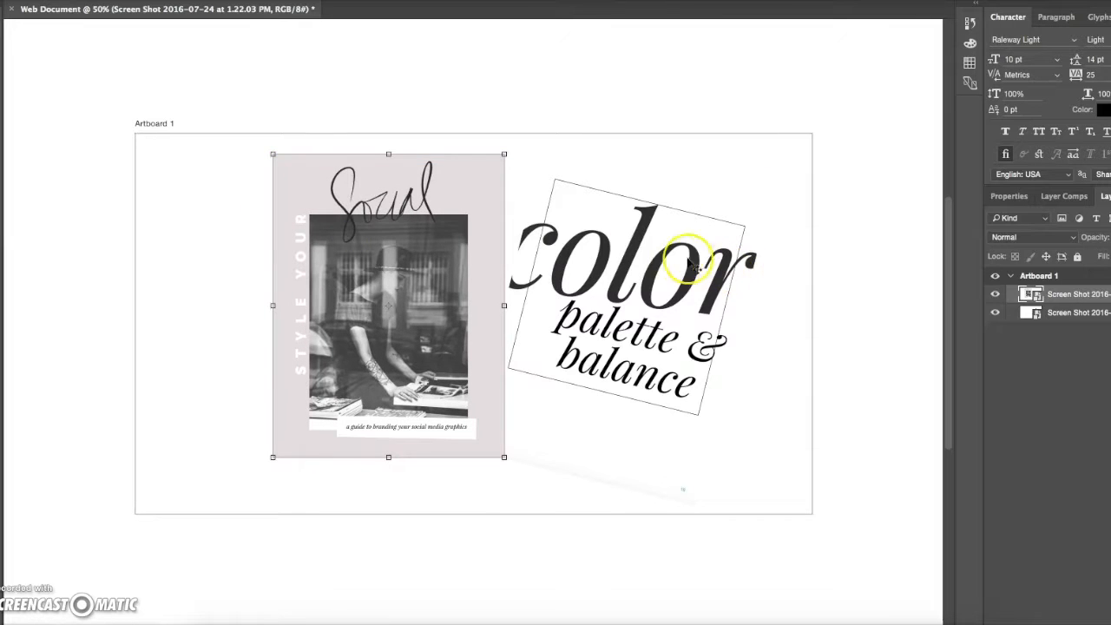
drag(266, 140, 242, 156)
drag(407, 257, 405, 274)
key(Return)
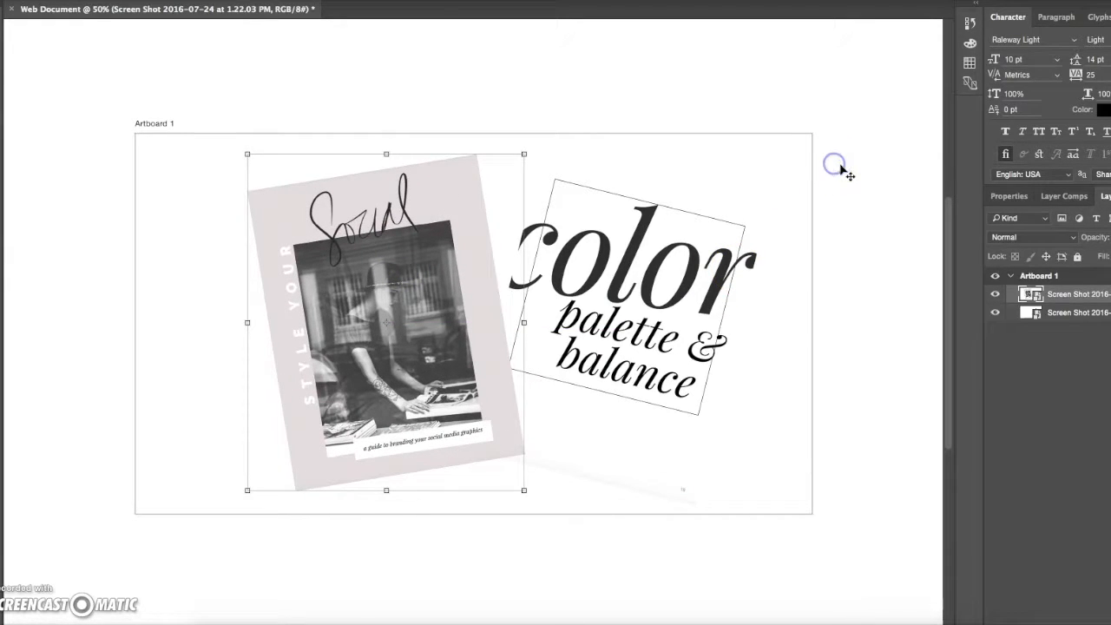
- Add a new blank layer beneath both screenshot layers for painting the shadows
click(1109, 291)
click(1092, 316)
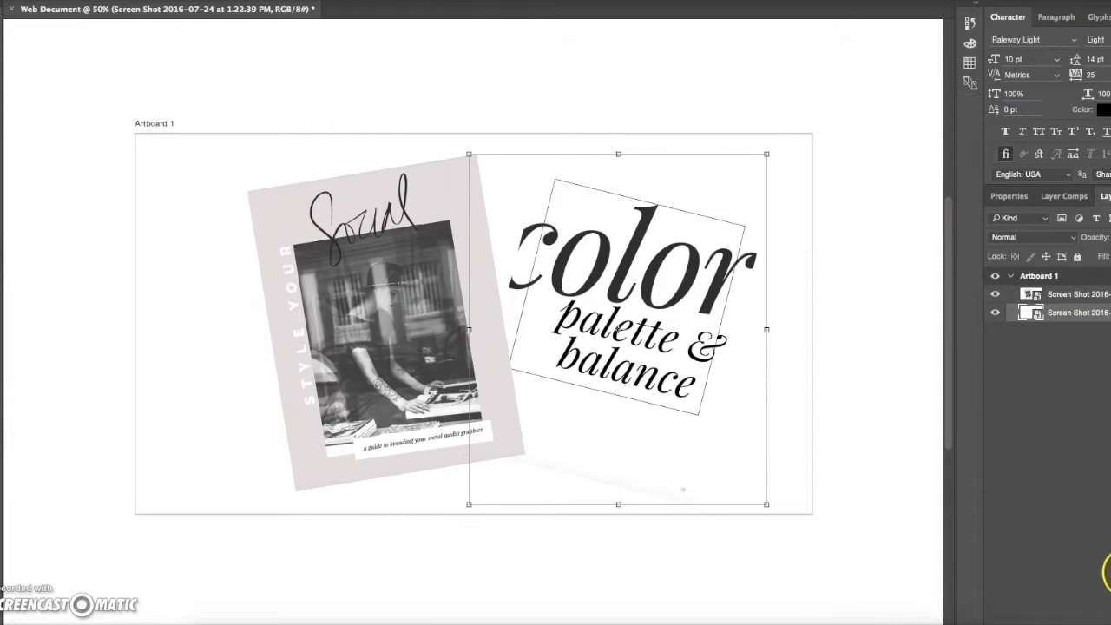
click(1110, 624)
drag(1070, 311, 1082, 340)
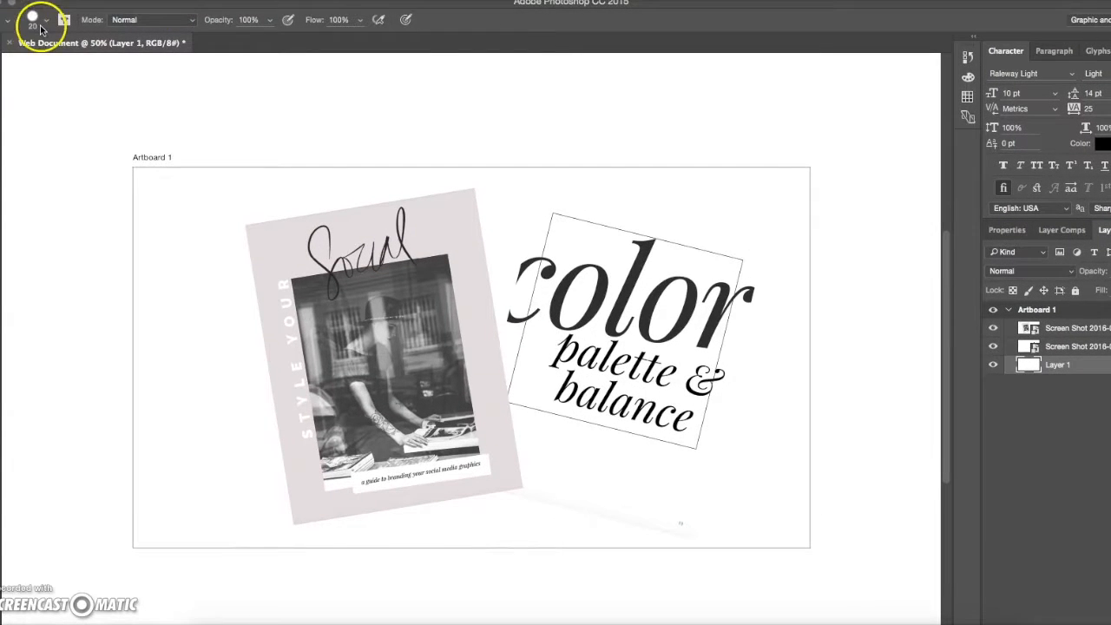
- Set up a soft brush with 0% hardness, 153 px size and 8% opacity
click(44, 24)
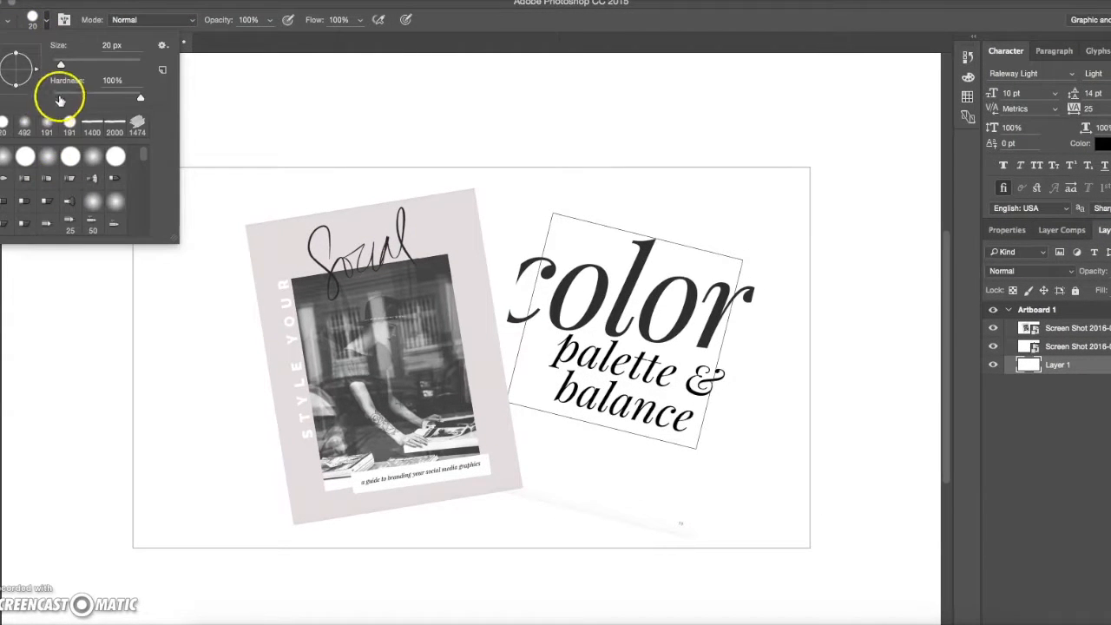
drag(141, 97, 46, 102)
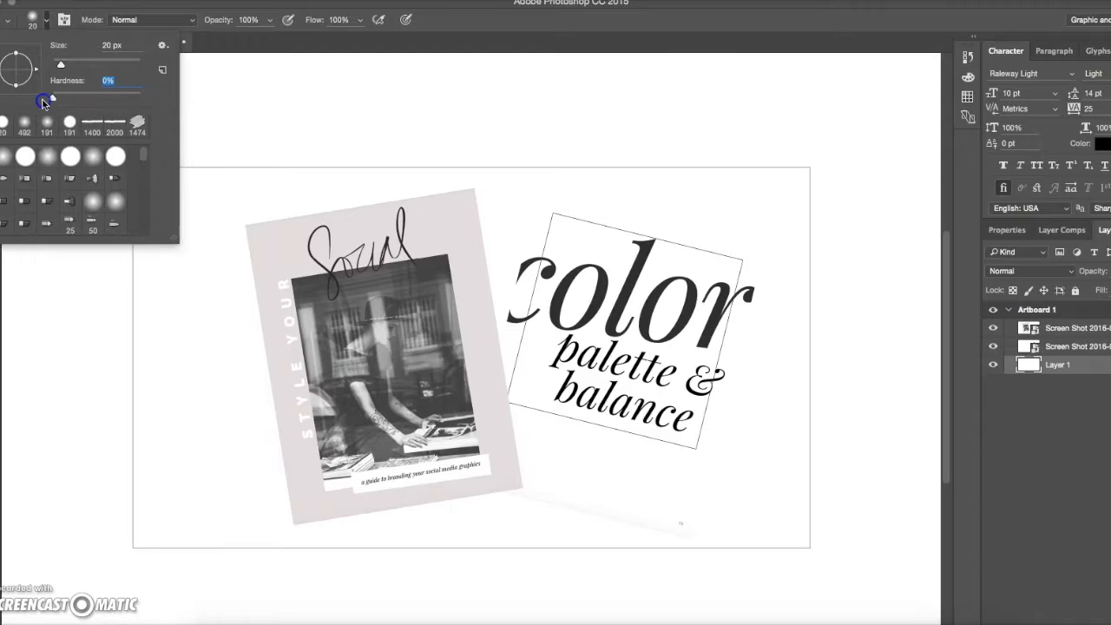
click(80, 68)
drag(81, 67, 108, 68)
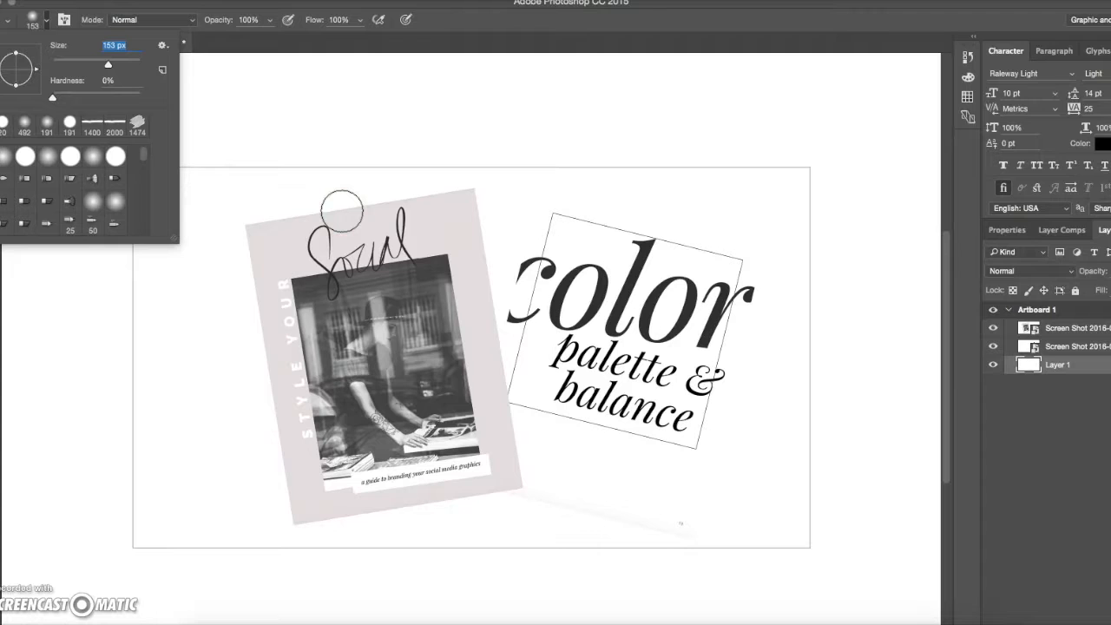
click(274, 550)
key(Return)
click(13, 132)
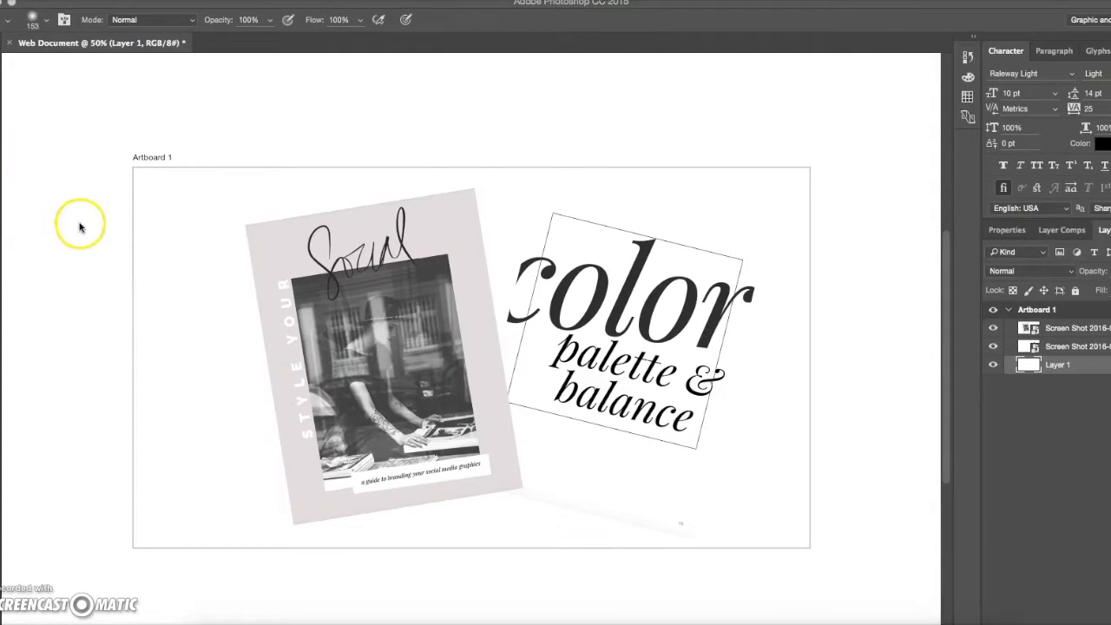
click(270, 19)
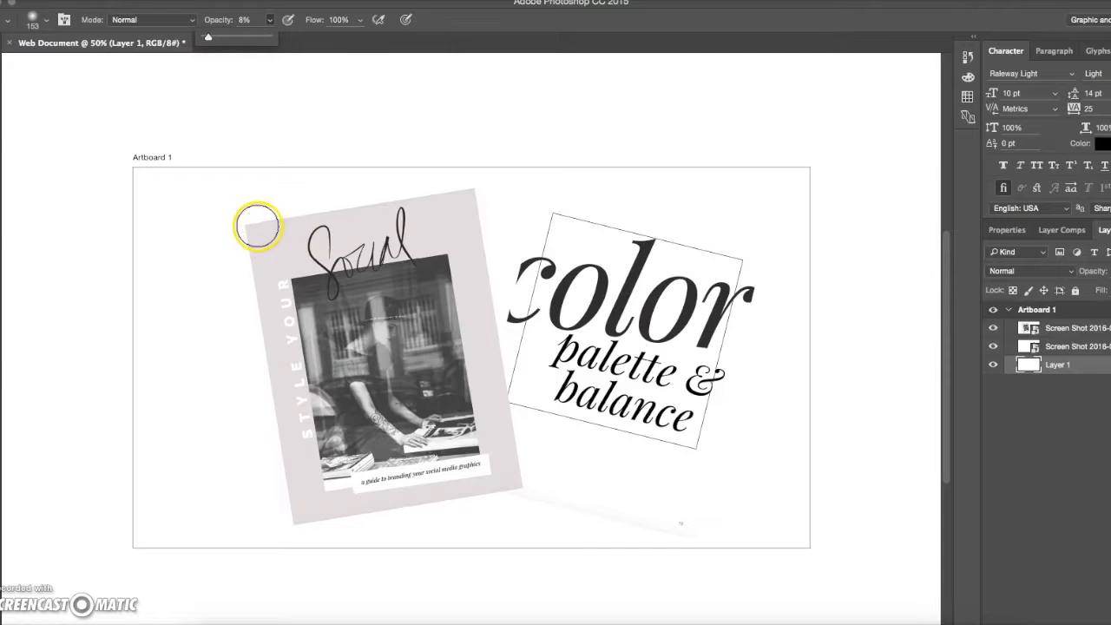
- Try a brush stroke along the "Social" cover's upper edge, and set the foreground color to black (000000)
drag(259, 234, 457, 205)
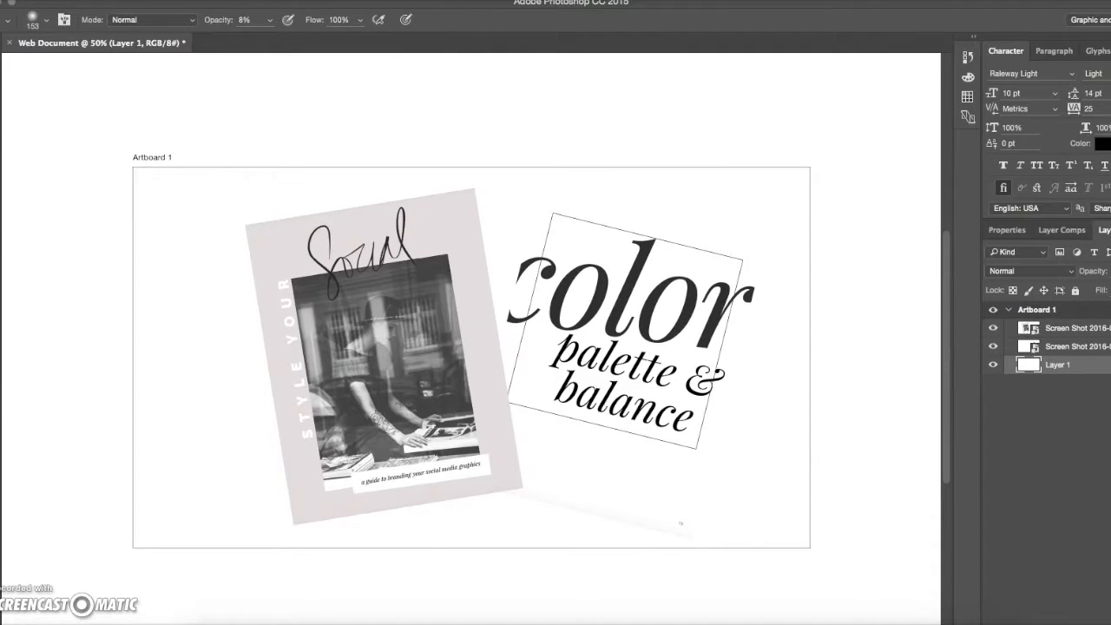
click(1, 364)
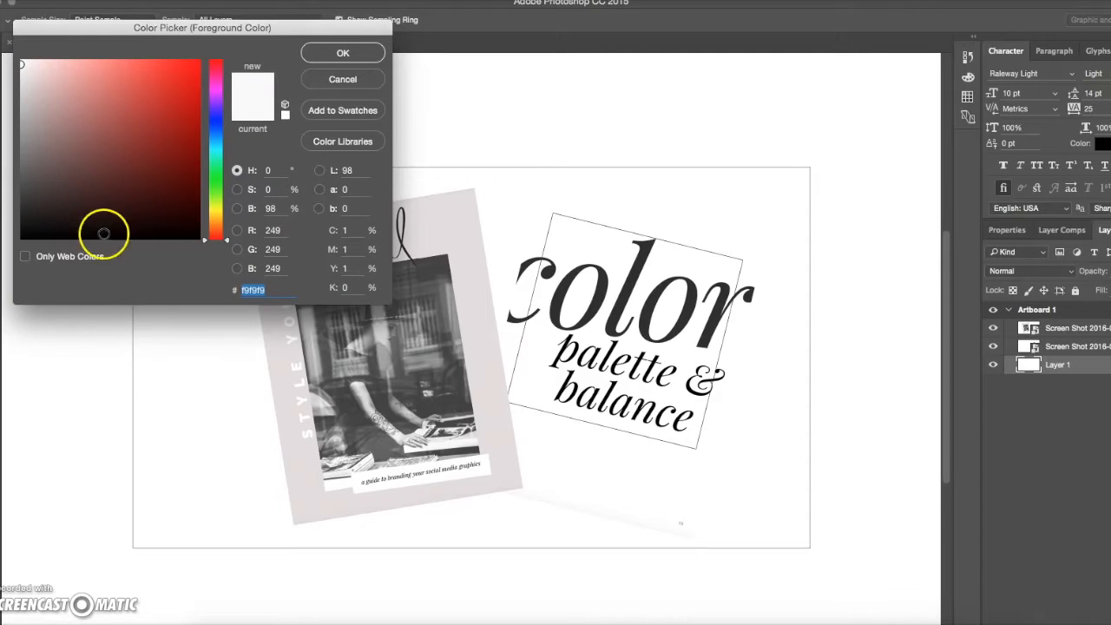
drag(120, 227, 211, 242)
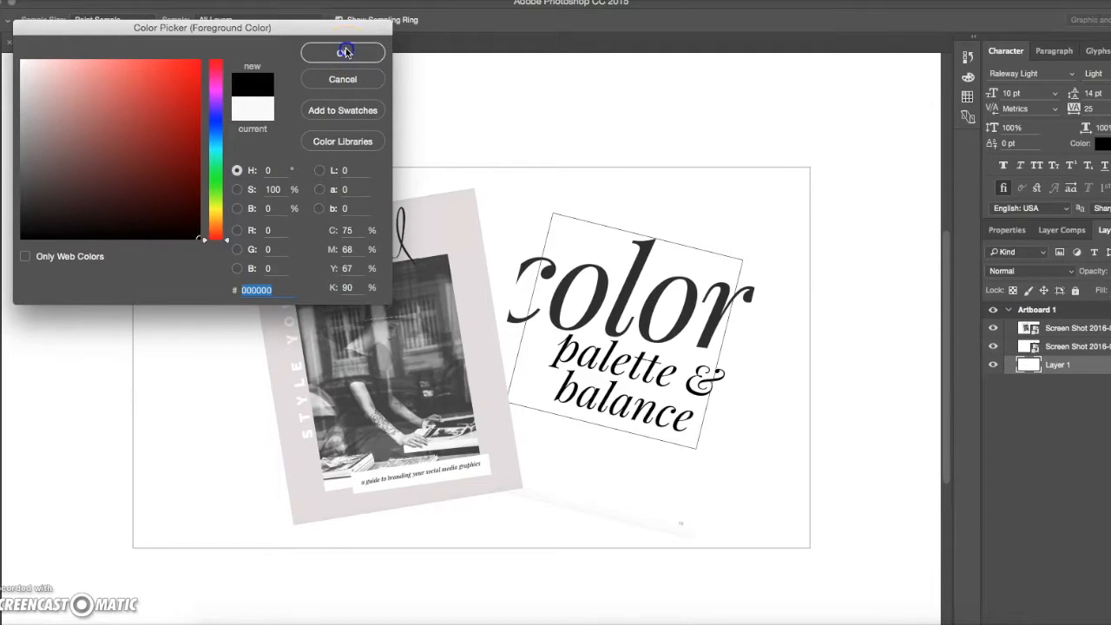
click(344, 53)
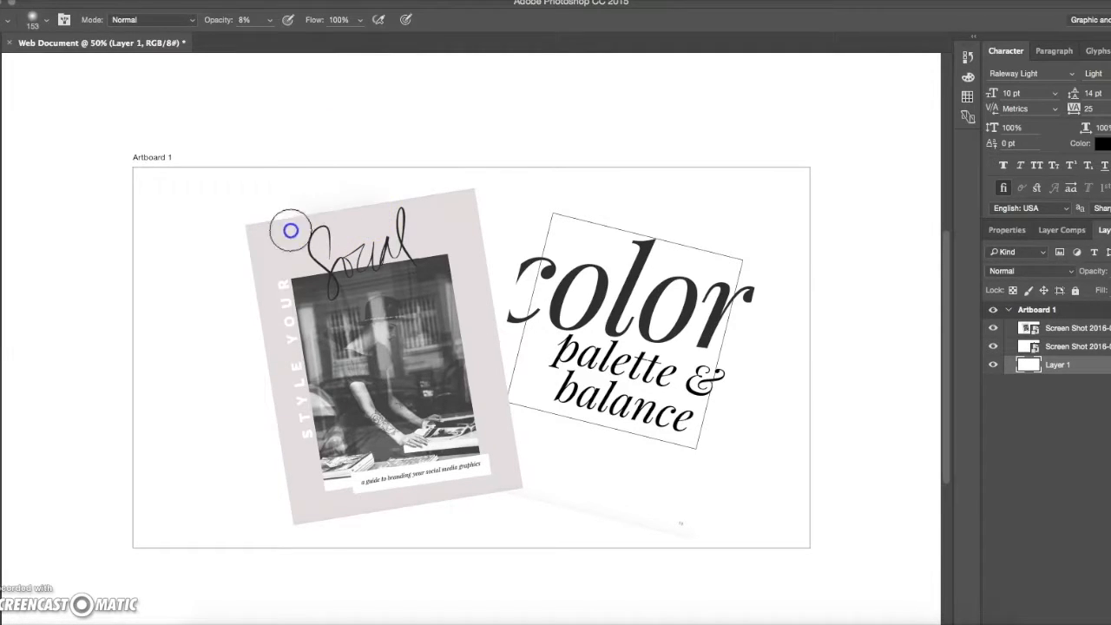
- Paint a soft black shadow around the edges of the "Social" cover on the blank layer
drag(251, 238, 295, 516)
mouse_move(256, 232)
mouse_down()
mouse_move(475, 203)
mouse_move(467, 222)
mouse_move(500, 490)
mouse_move(293, 516)
mouse_move(282, 314)
mouse_move(256, 253)
mouse_move(334, 518)
mouse_up()
mouse_move(264, 288)
mouse_down()
mouse_move(311, 506)
mouse_move(304, 520)
mouse_move(467, 474)
mouse_up()
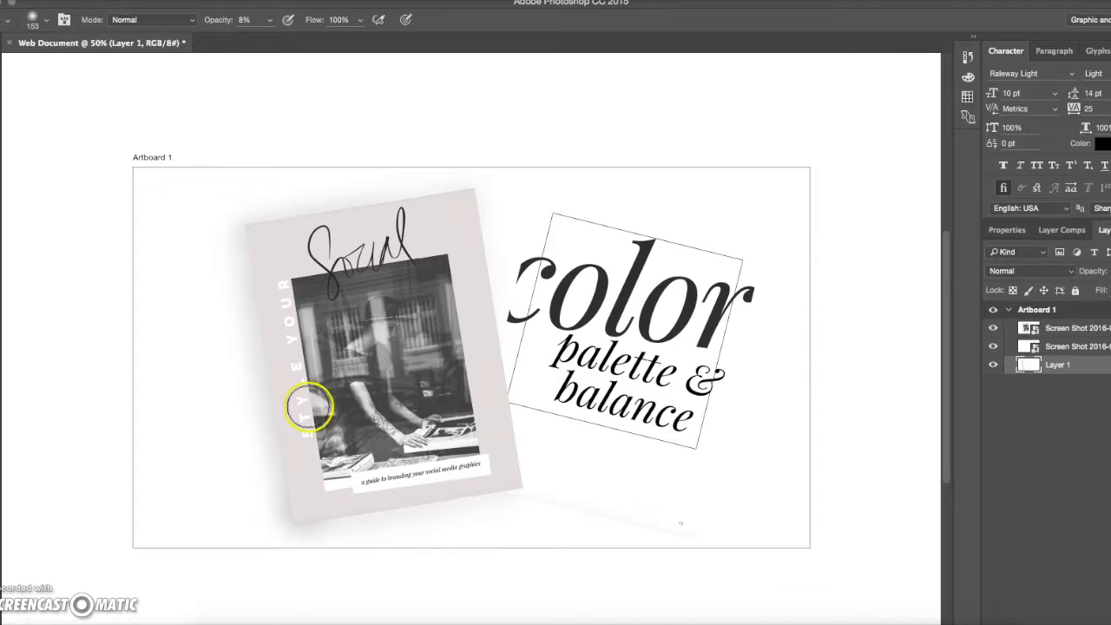
mouse_move(274, 335)
mouse_down()
mouse_move(307, 519)
mouse_move(303, 486)
mouse_move(301, 508)
mouse_move(445, 492)
mouse_move(458, 453)
mouse_move(334, 503)
mouse_move(465, 468)
mouse_move(339, 501)
mouse_move(419, 489)
mouse_move(447, 482)
mouse_move(304, 508)
mouse_up()
drag(260, 251, 325, 511)
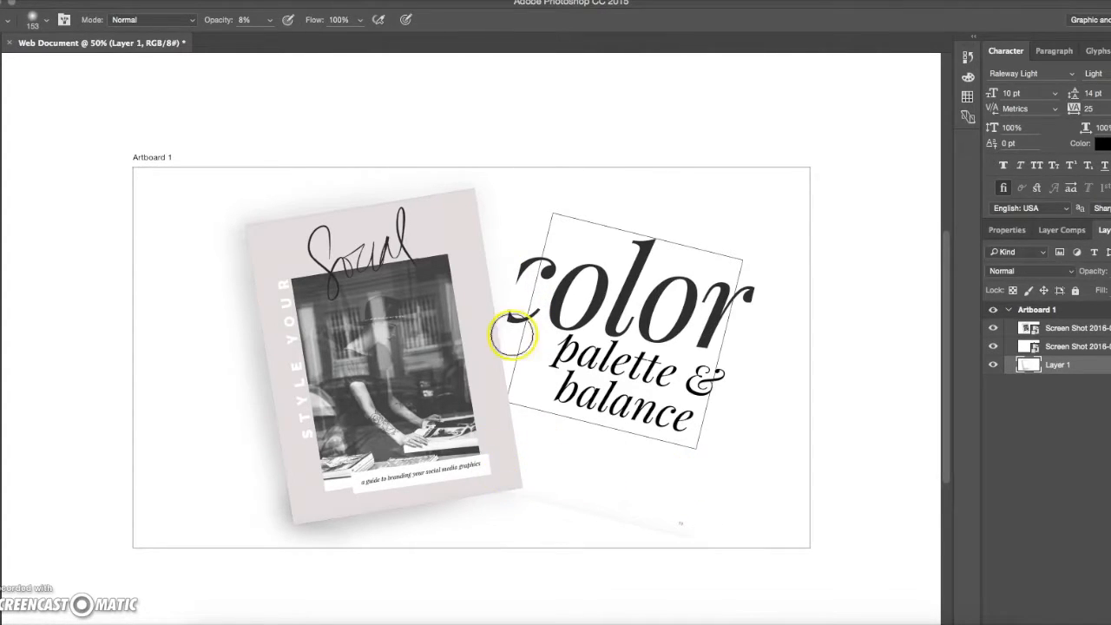
- Brush a soft shadow around the outer edges of the "color palette & balance" page
mouse_move(537, 203)
mouse_down()
mouse_move(527, 363)
mouse_move(534, 274)
mouse_move(504, 368)
mouse_up()
mouse_move(544, 206)
mouse_down()
mouse_move(751, 256)
mouse_move(677, 544)
mouse_move(675, 524)
mouse_up()
drag(583, 513, 465, 477)
drag(520, 206, 564, 241)
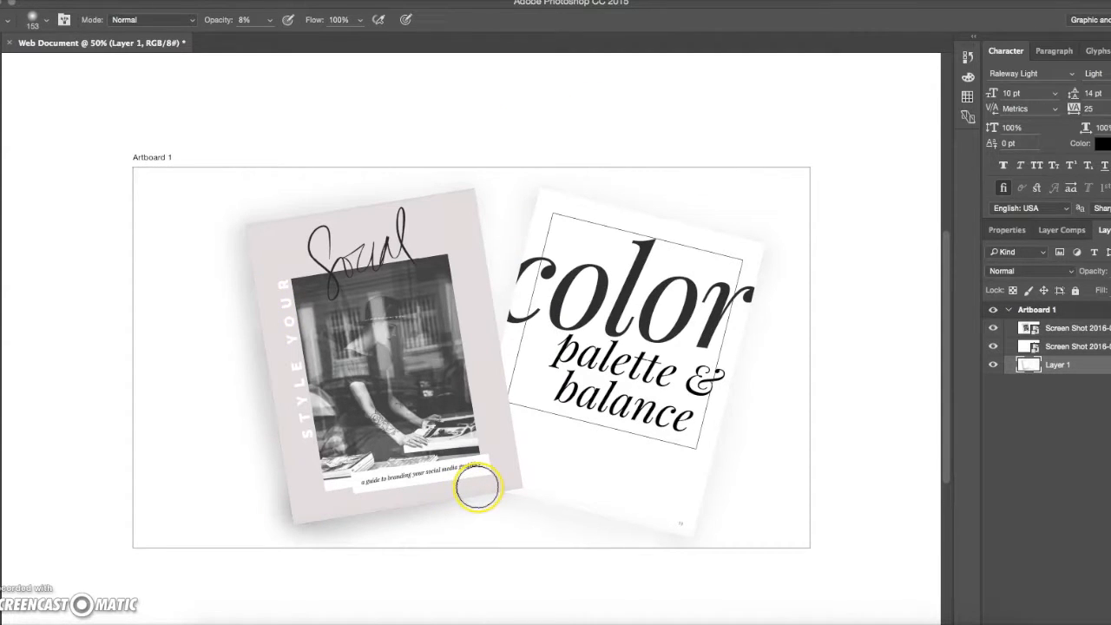
click(627, 486)
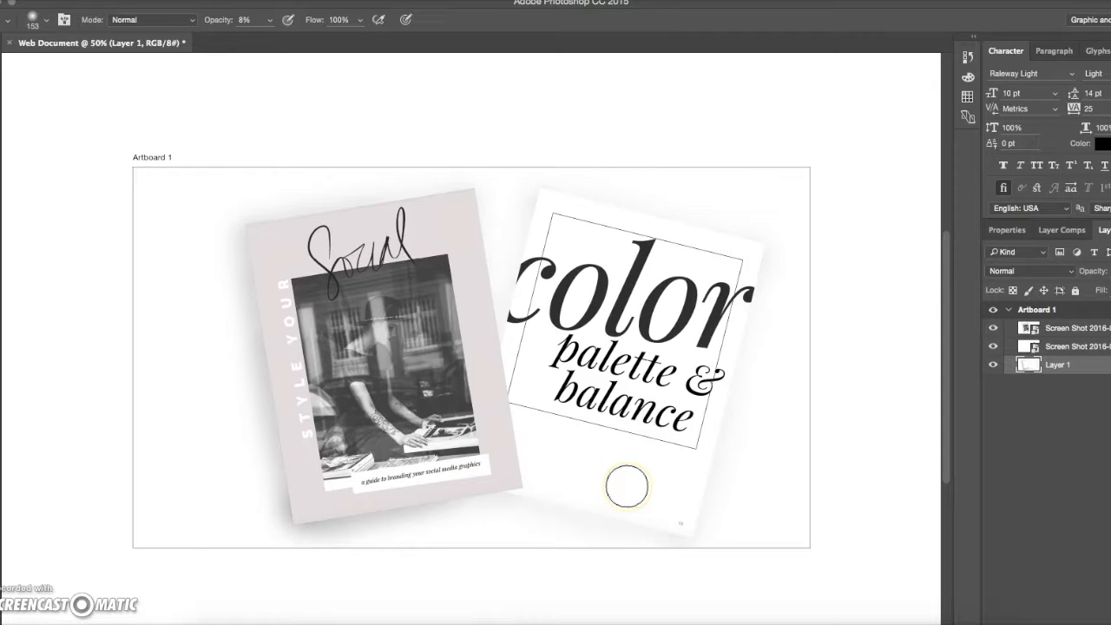
scroll(697, 504, down, 1)
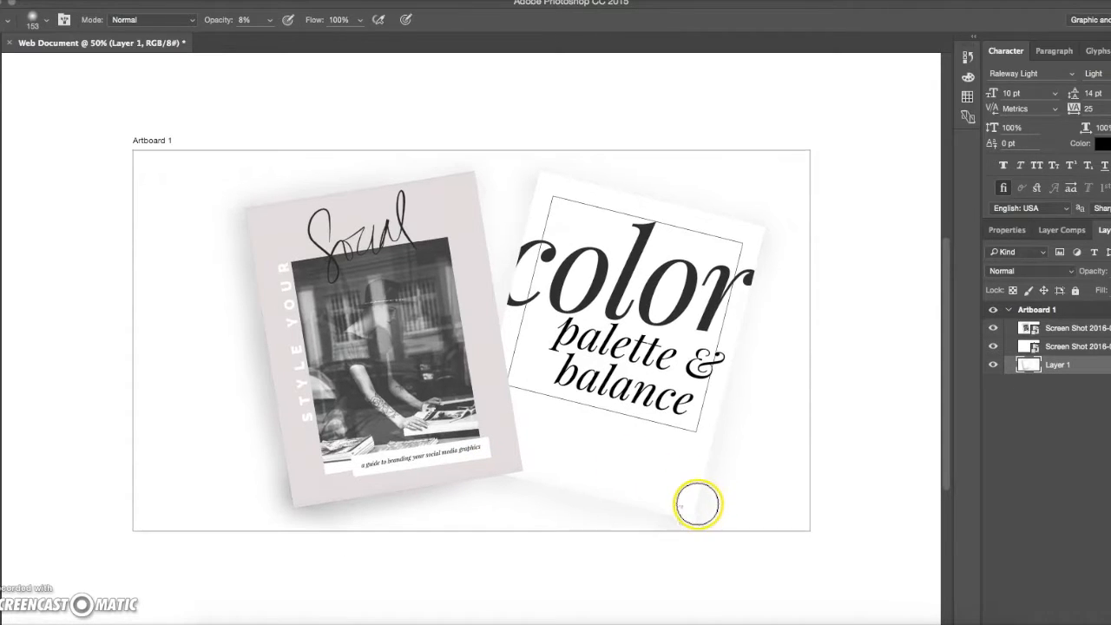
mouse_move(510, 472)
mouse_down()
mouse_move(688, 509)
mouse_move(478, 464)
mouse_up()
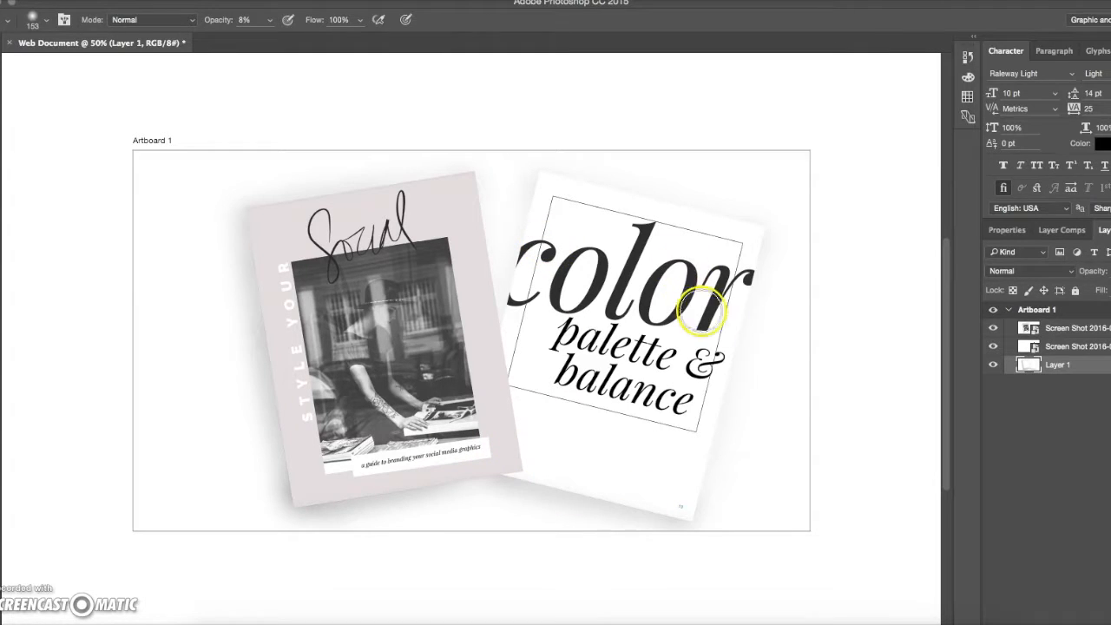
- Deepen the shadows with further strokes along the right and lower page edges and beneath the "Social" cover
mouse_move(731, 326)
mouse_down()
mouse_move(667, 491)
mouse_move(716, 322)
mouse_move(699, 456)
mouse_move(735, 310)
mouse_up()
mouse_move(749, 267)
mouse_down()
mouse_move(682, 510)
mouse_move(486, 454)
mouse_move(478, 467)
mouse_move(375, 486)
mouse_up()
mouse_move(516, 469)
mouse_down()
mouse_move(421, 477)
mouse_move(485, 469)
mouse_move(333, 503)
mouse_move(246, 293)
mouse_up()
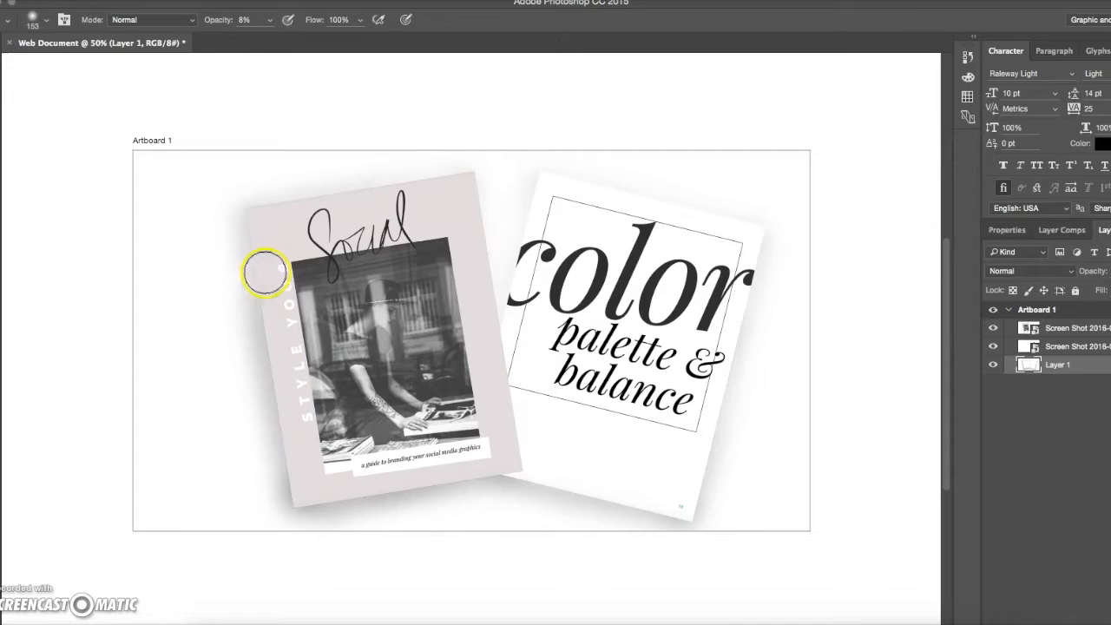
mouse_move(652, 515)
mouse_down()
mouse_move(625, 496)
mouse_move(533, 474)
mouse_up()
drag(695, 508, 748, 337)
mouse_move(708, 525)
mouse_down()
mouse_move(709, 404)
mouse_move(755, 276)
mouse_up()
click(696, 510)
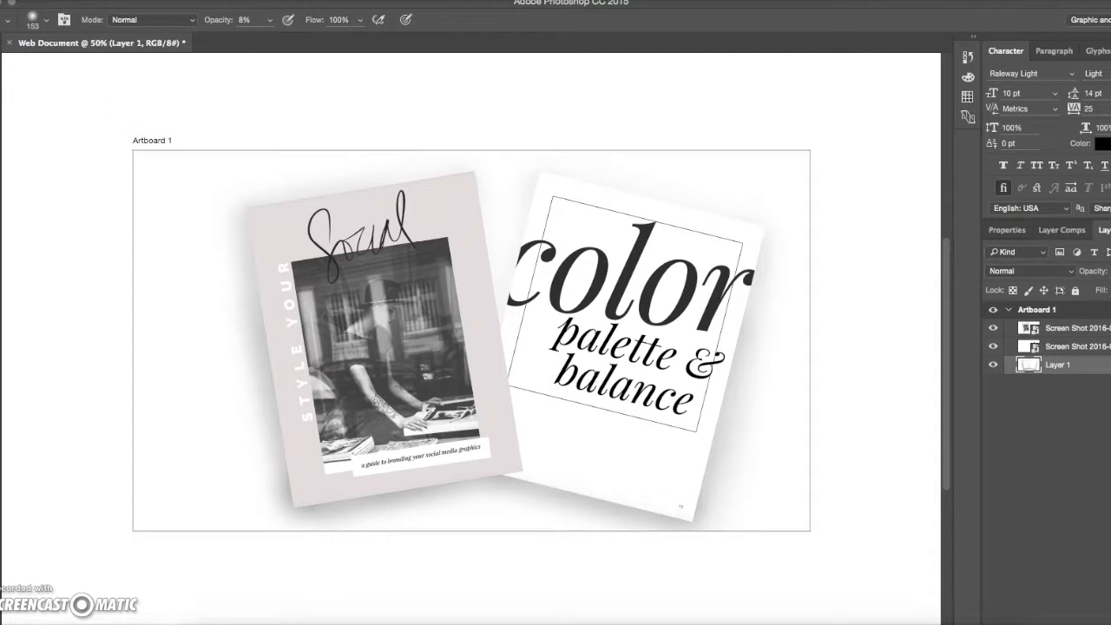
- Quick-export the artboard as a PNG named "mock up for worksheets" to the Desktop
click(57, 0)
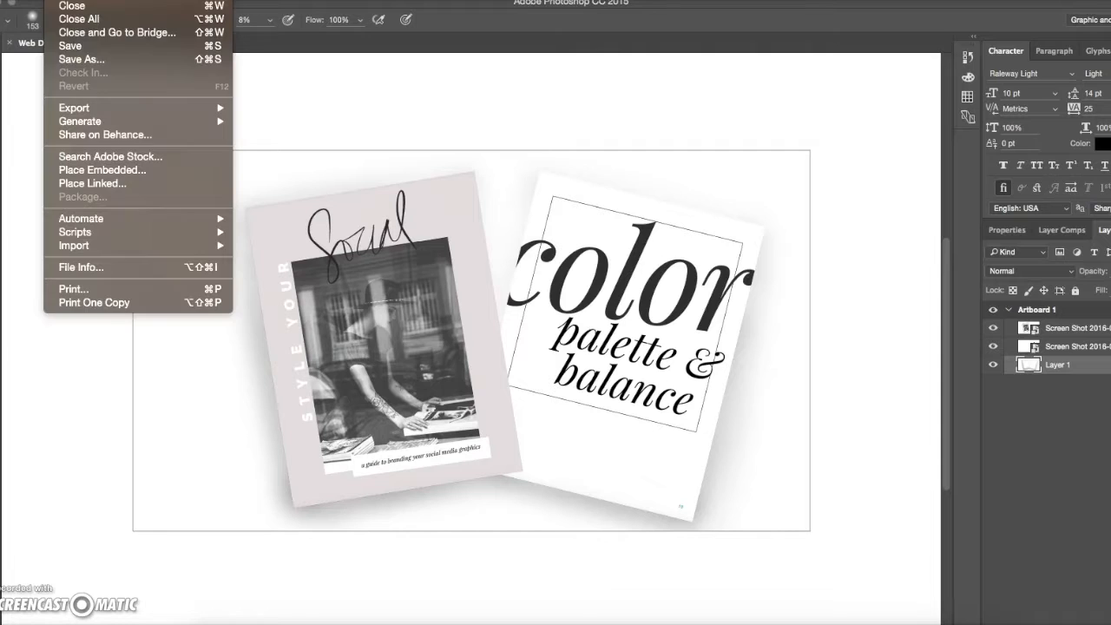
mouse_move(126, 111)
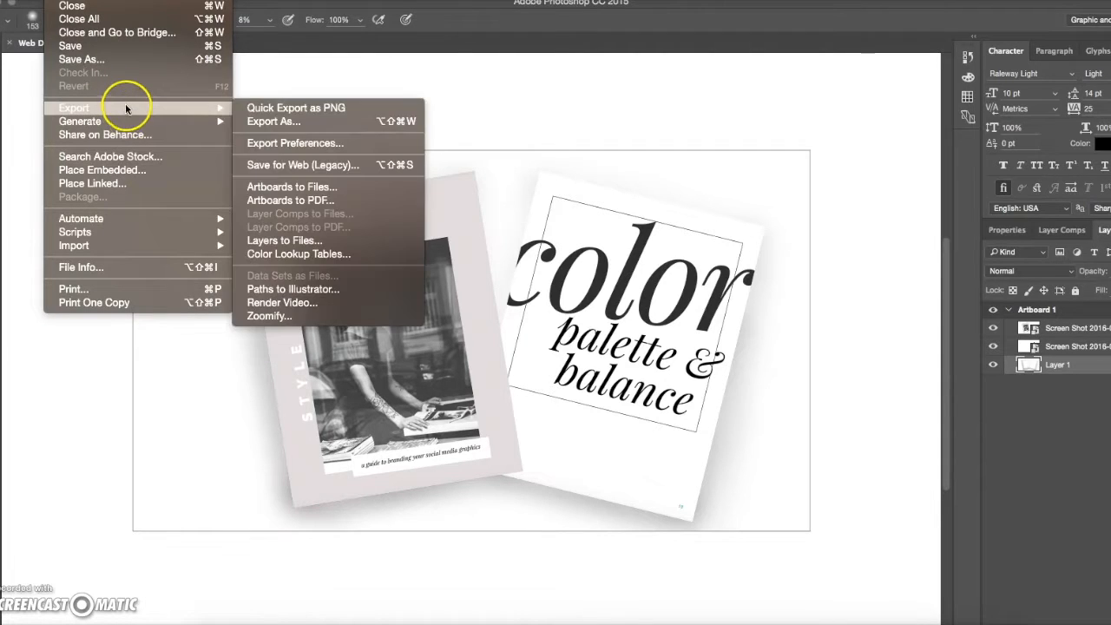
click(261, 109)
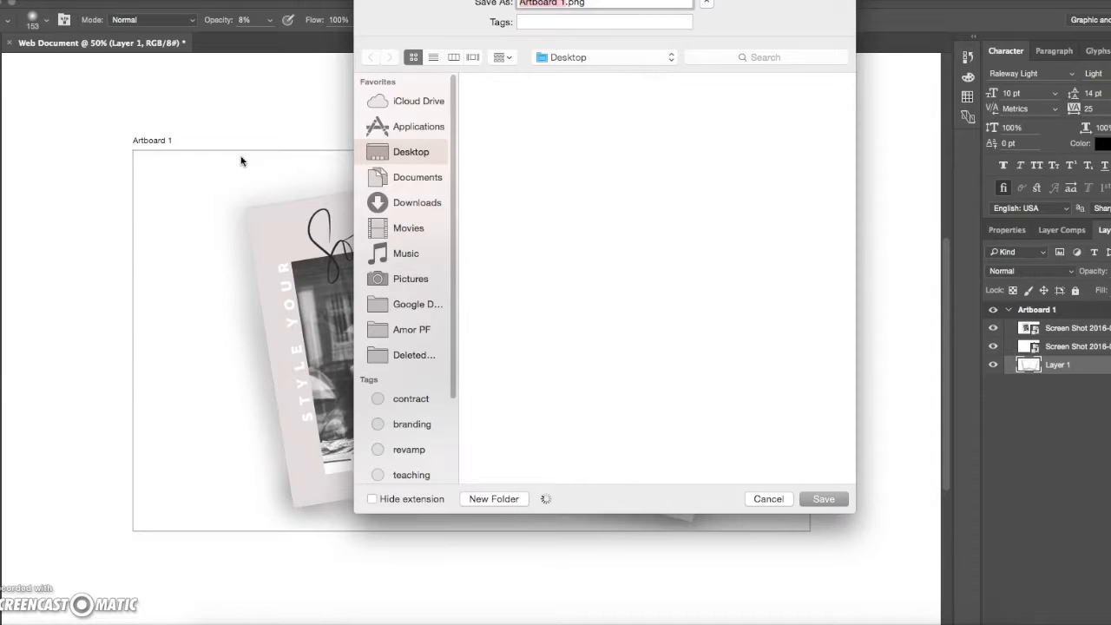
text(mock up for work)
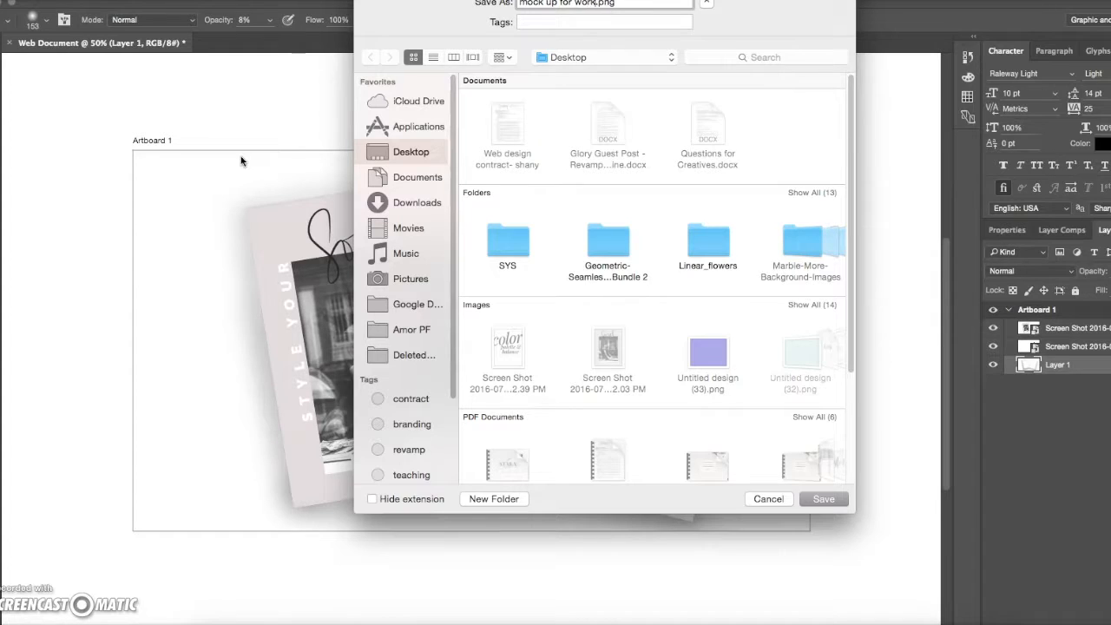
click(228, 186)
click(824, 501)
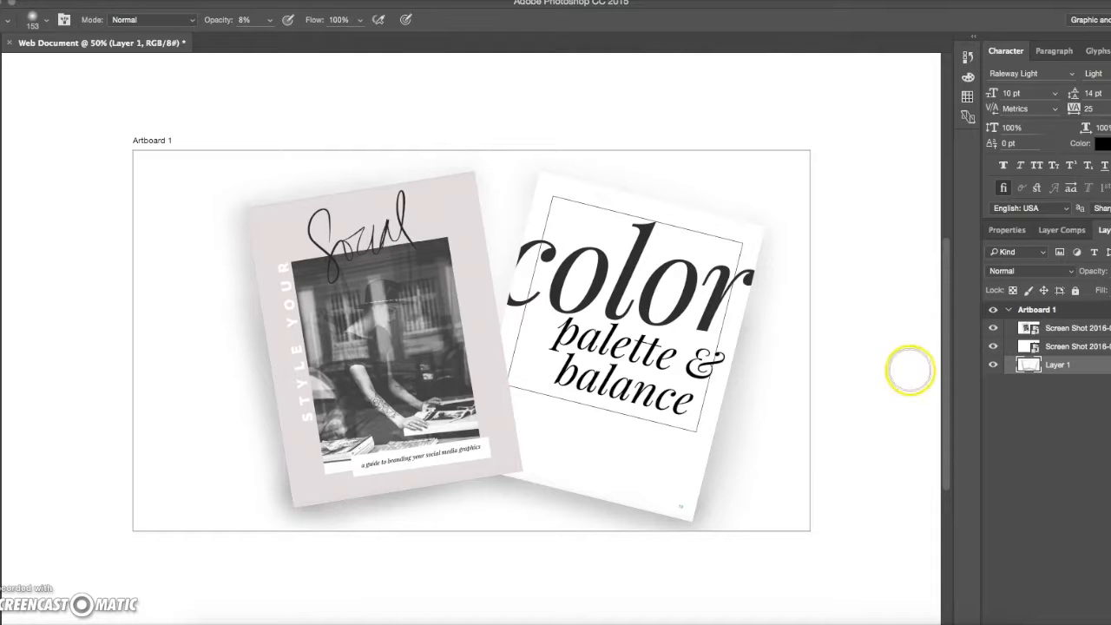
- Hide both page layers and quick-export the remaining shadow layer as "shadows for mock up.png" to the Desktop
click(992, 329)
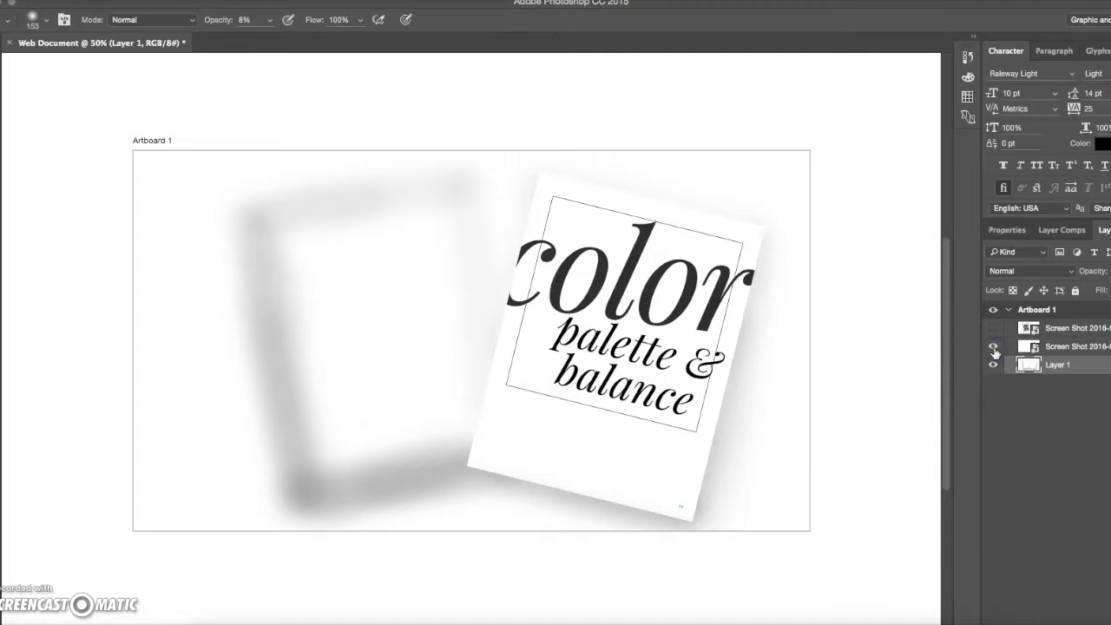
click(992, 347)
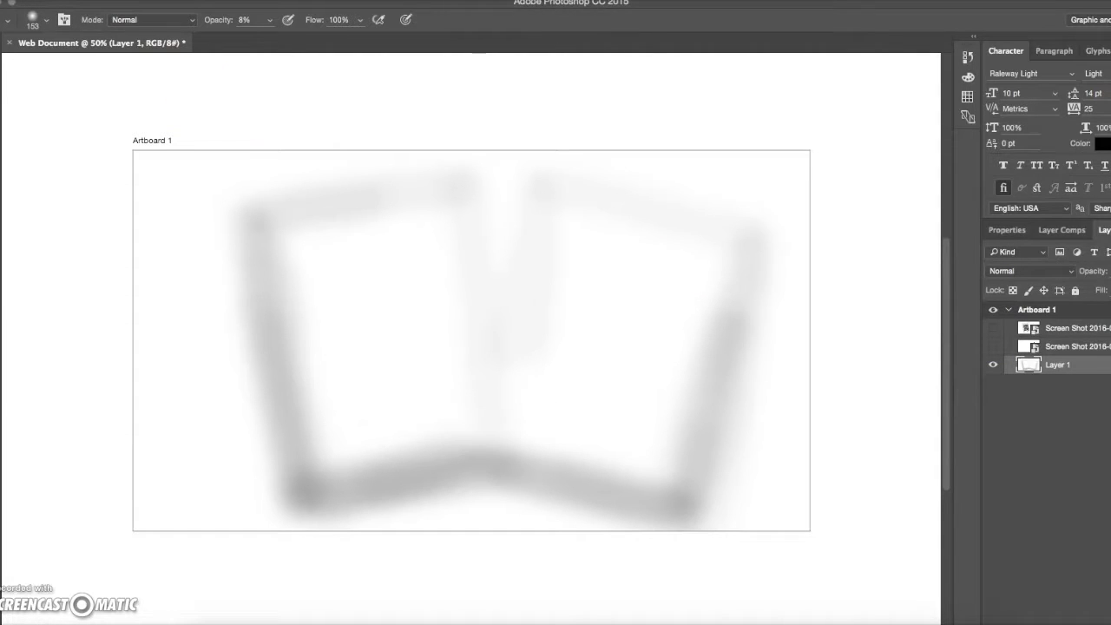
click(57, 1)
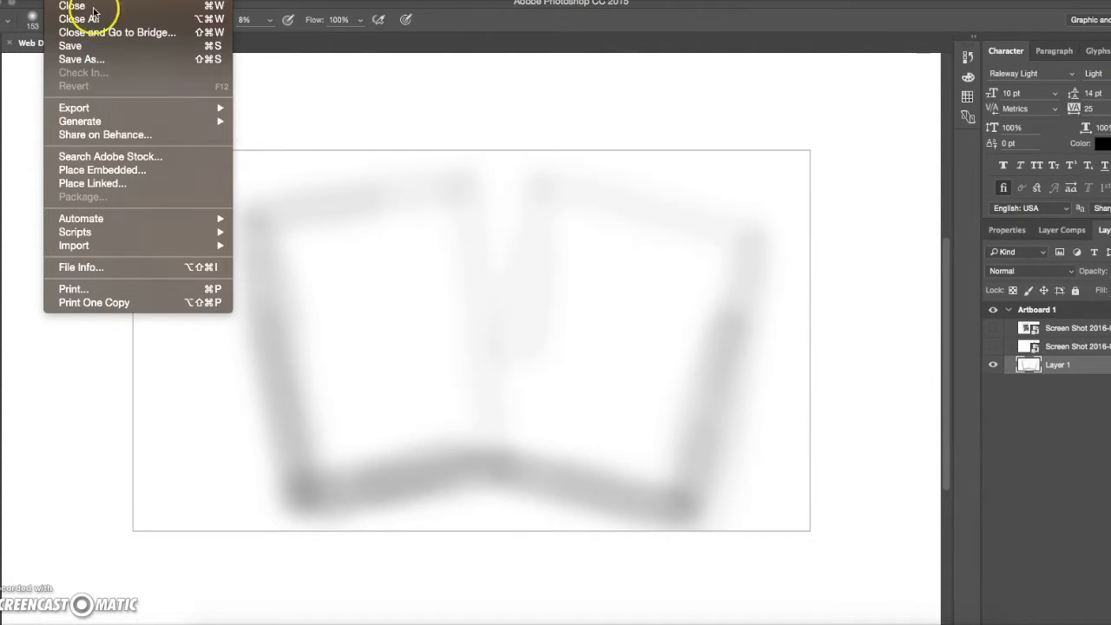
mouse_move(128, 110)
click(260, 112)
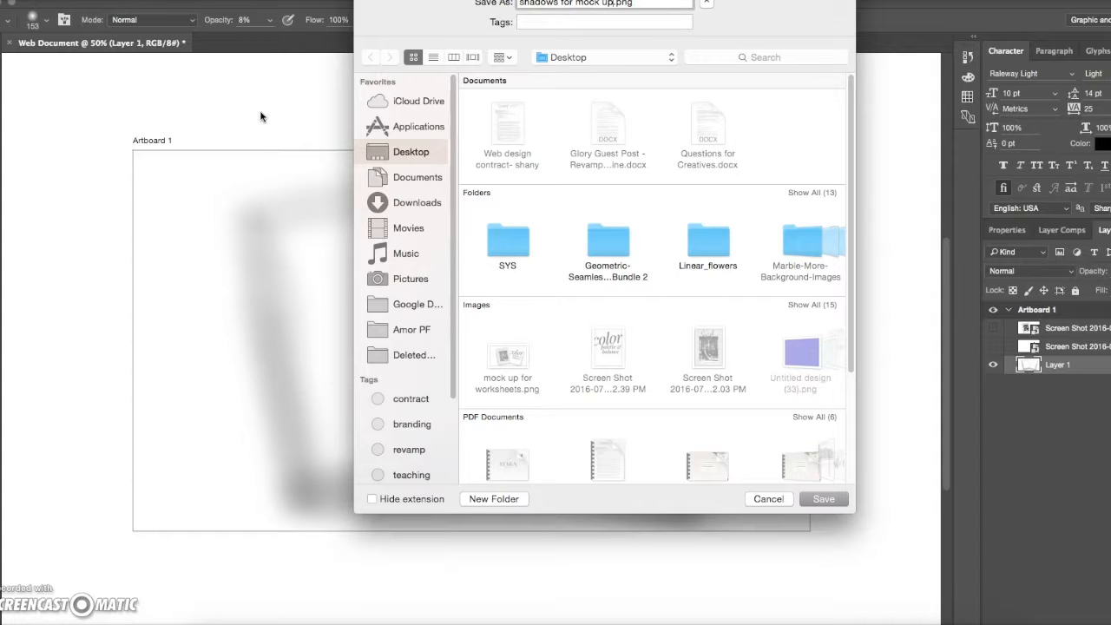
click(824, 498)
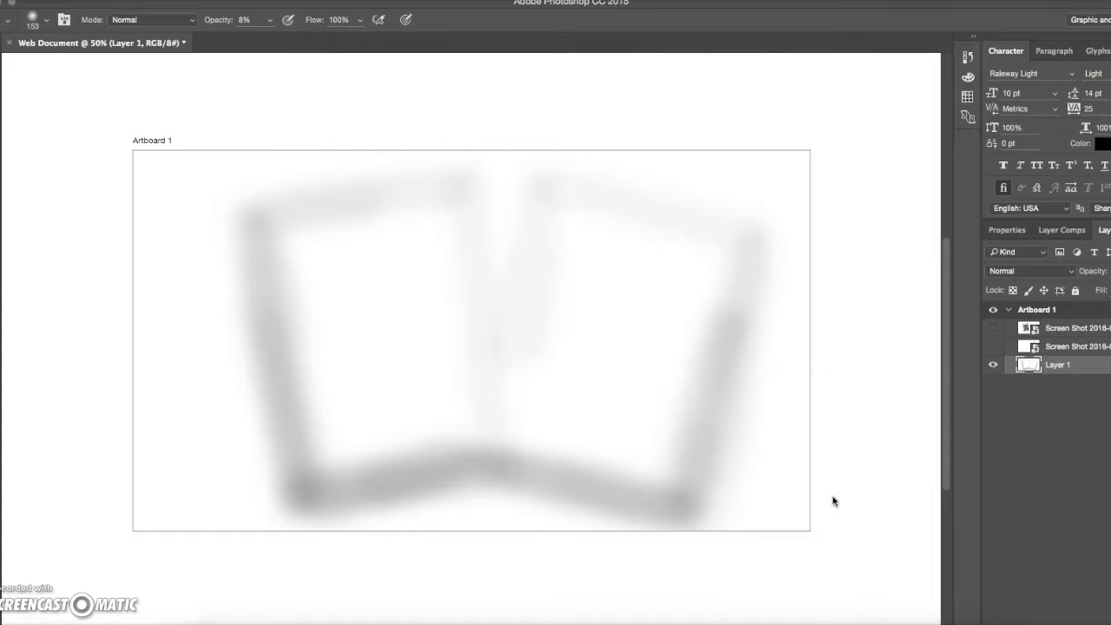
- Switch to Canva in Google Chrome and create a new Presentation design
click(796, 492)
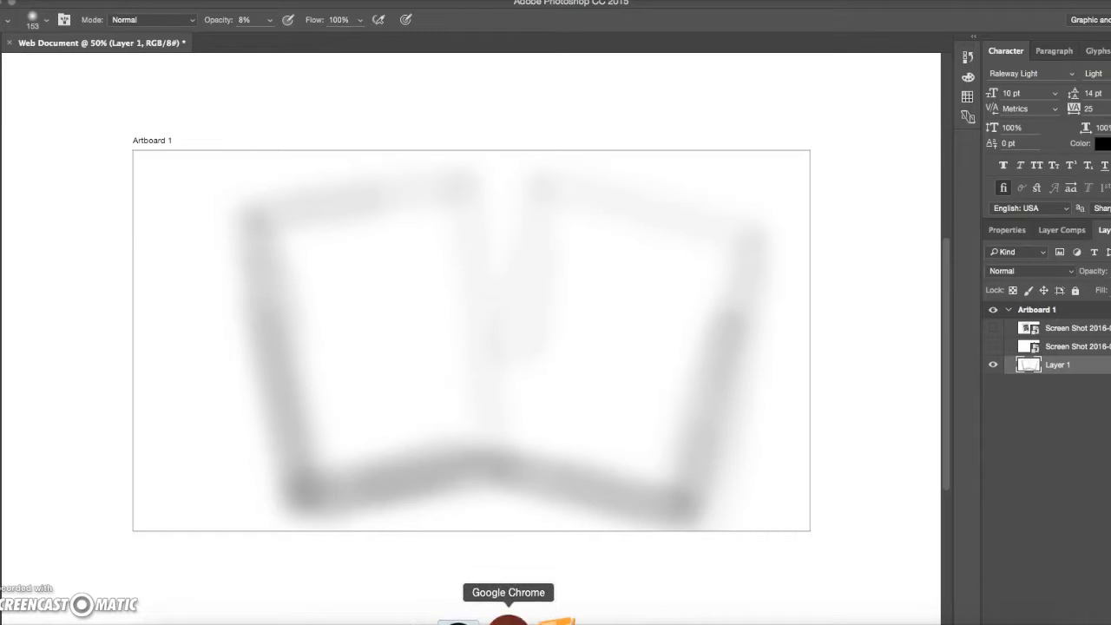
click(508, 619)
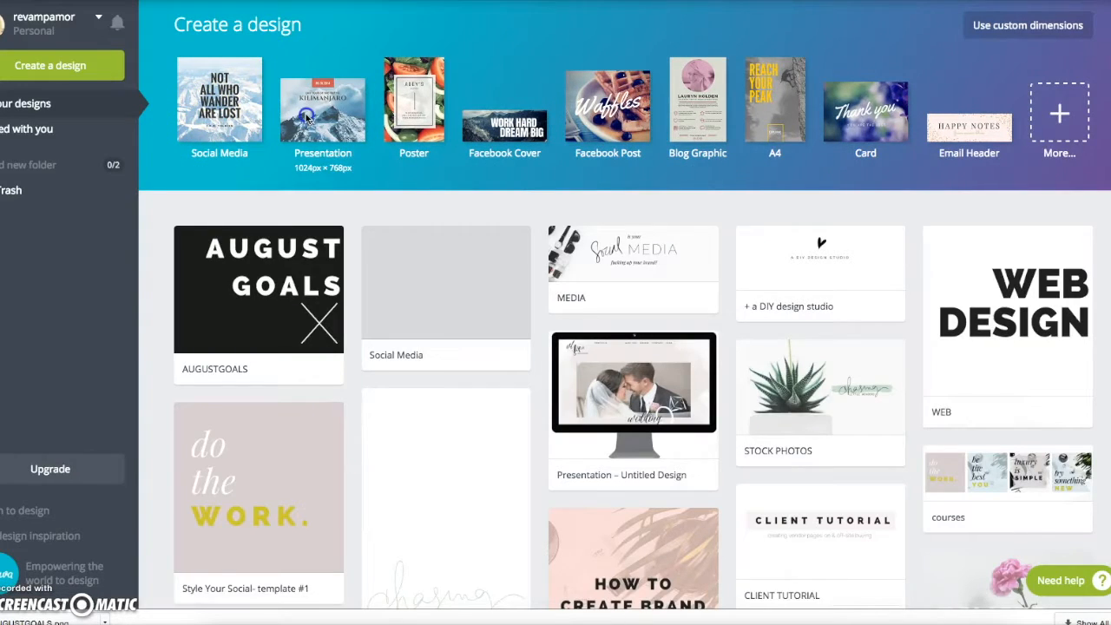
click(306, 119)
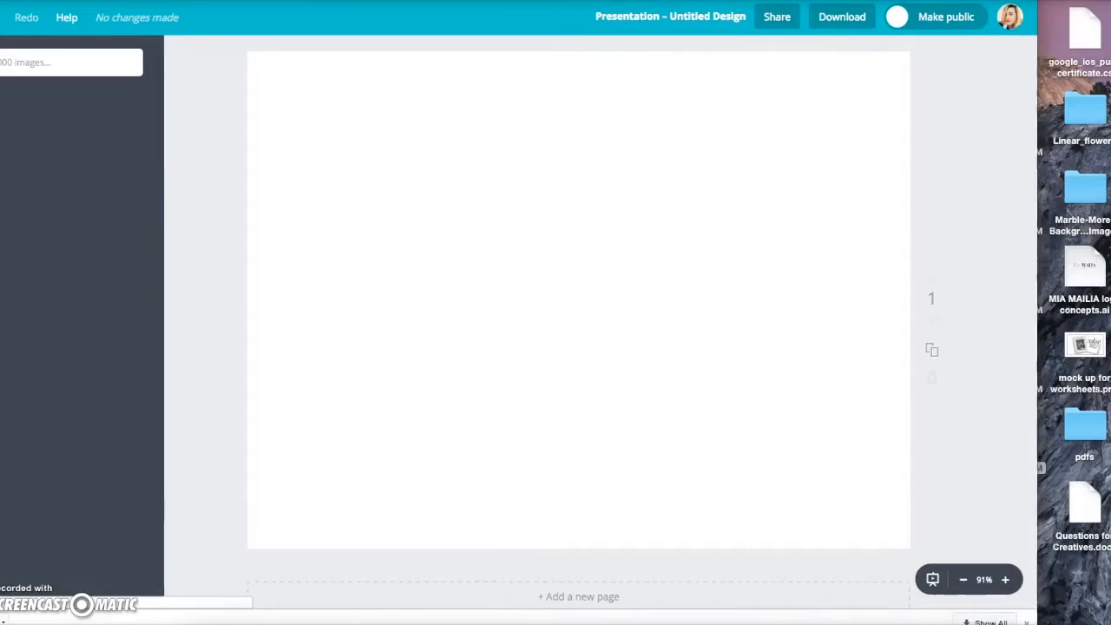
- Upload "shadows for mock up.png" from the desktop and place it on the blank page
drag(556, 4, 421, 1)
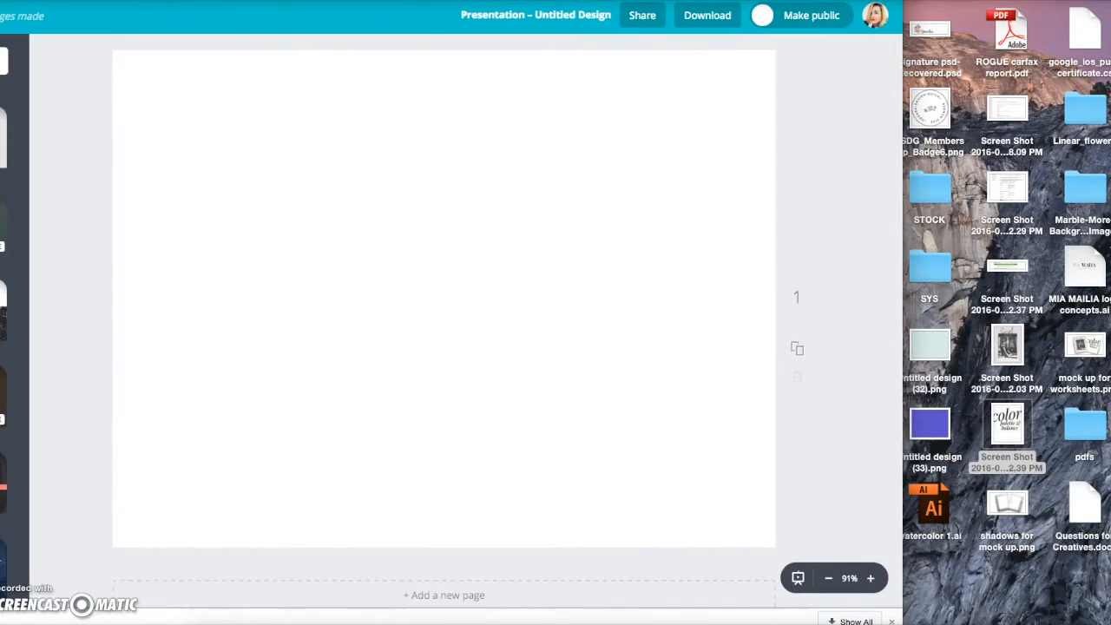
drag(1006, 503, 186, 352)
drag(260, 2, 500, 8)
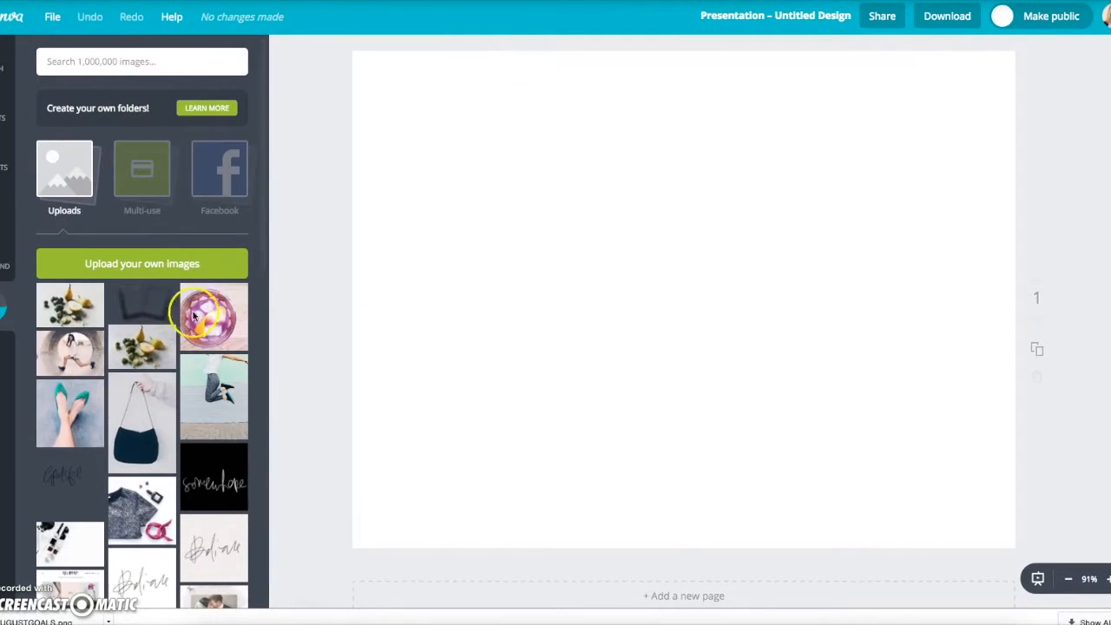
click(149, 317)
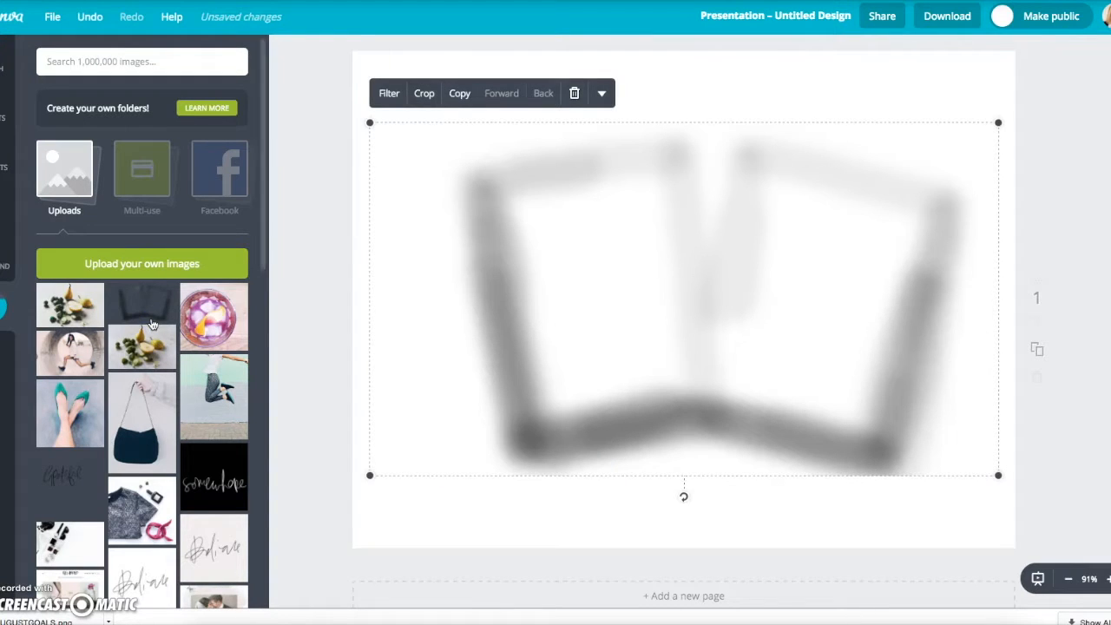
- Add a custom document color and set the page background to the pale peach fff4ec
click(3, 268)
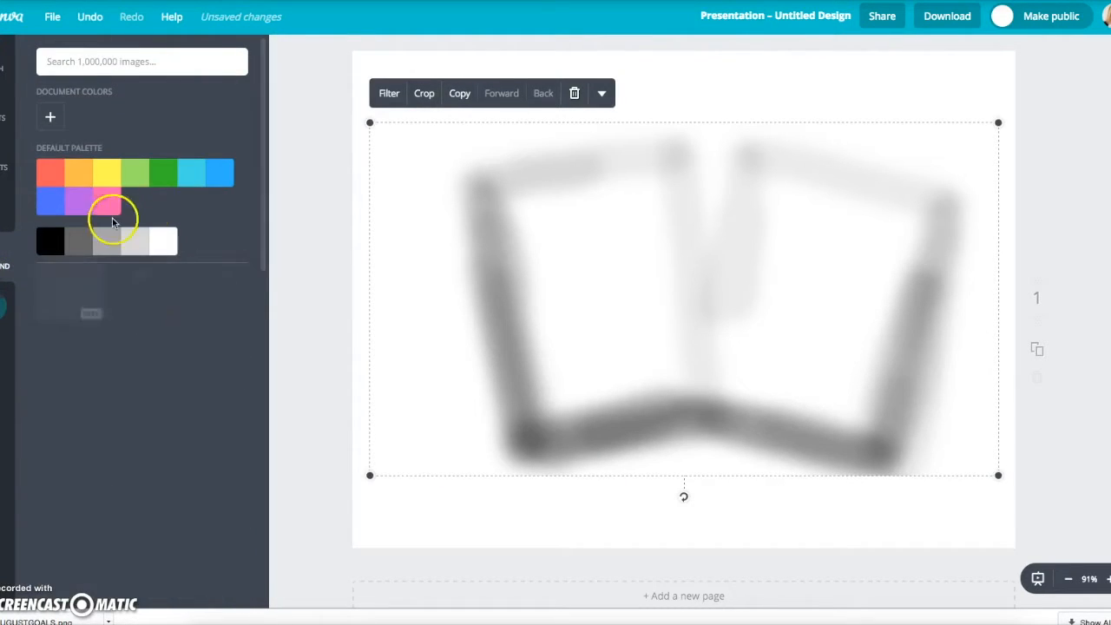
click(50, 116)
mouse_move(128, 195)
mouse_down()
mouse_move(138, 193)
mouse_move(128, 193)
mouse_move(133, 202)
mouse_up()
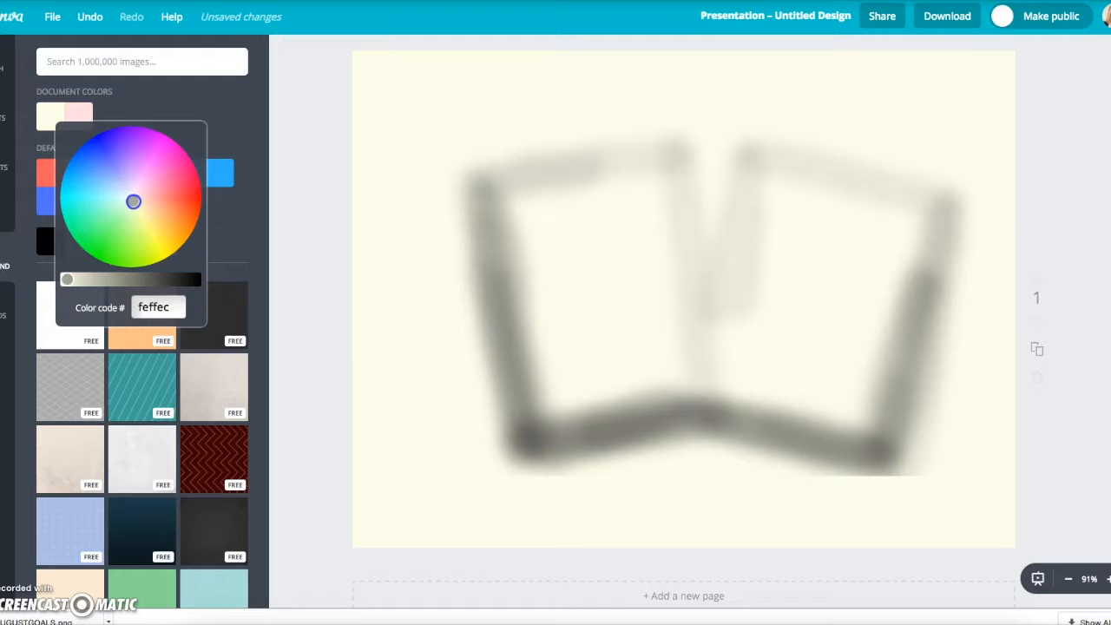
drag(130, 202, 135, 199)
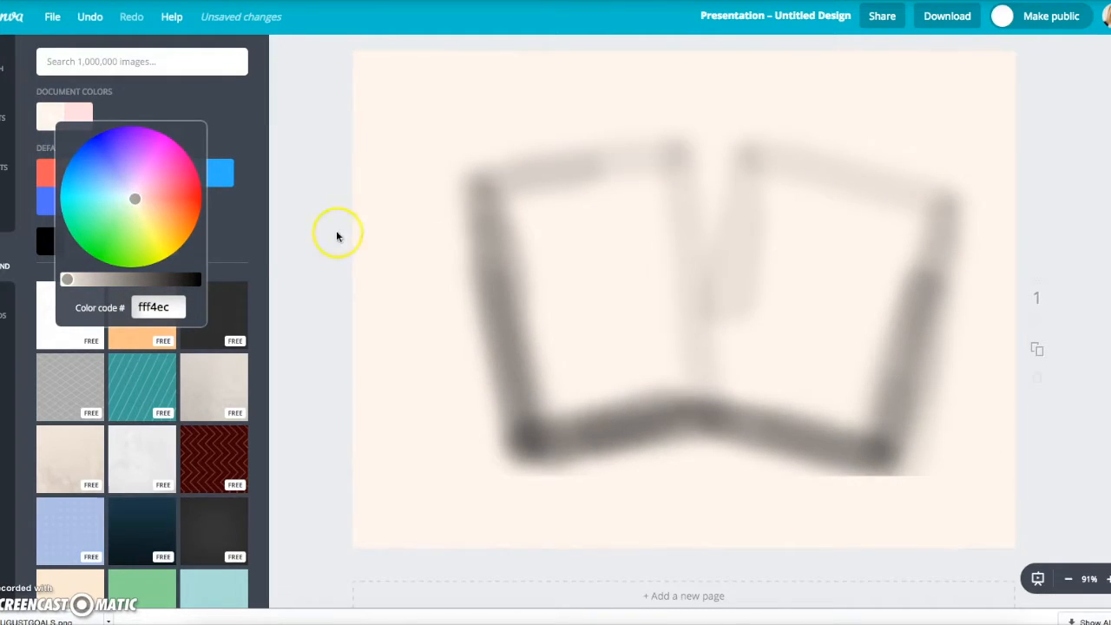
click(278, 244)
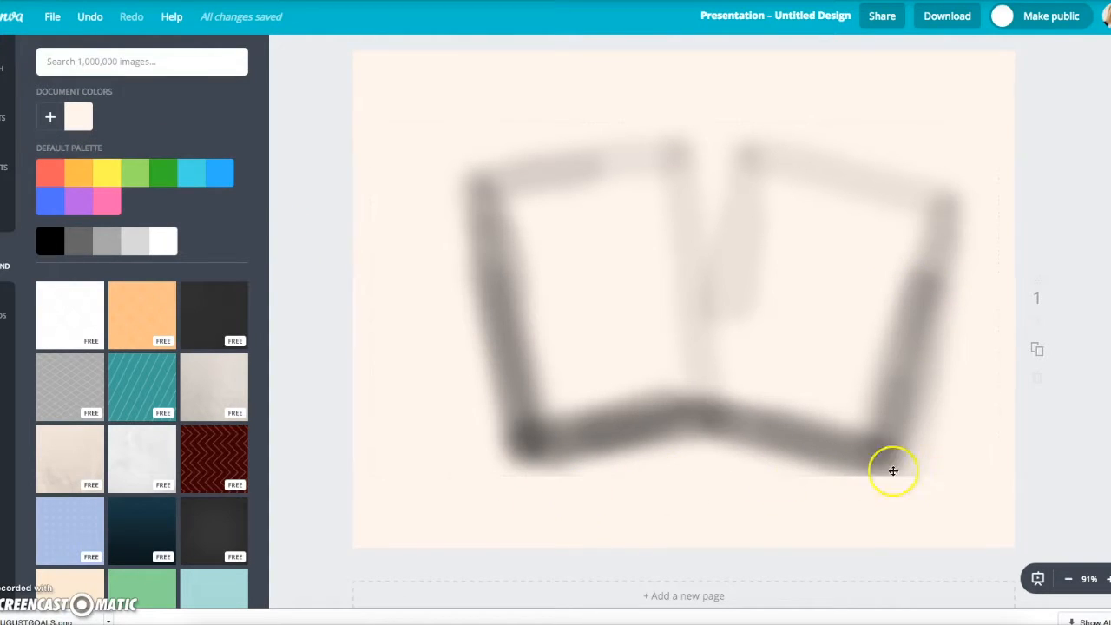
- Enlarge the shadow image beyond the page width and shift it down to the page's lower edge
click(892, 413)
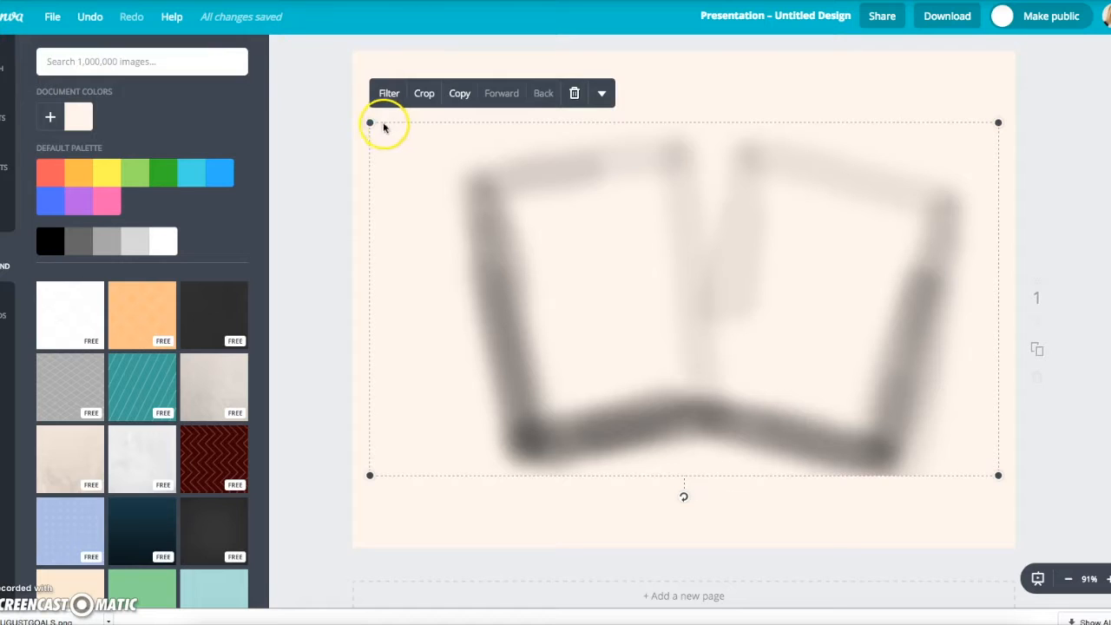
drag(370, 119, 270, 66)
drag(951, 321, 929, 360)
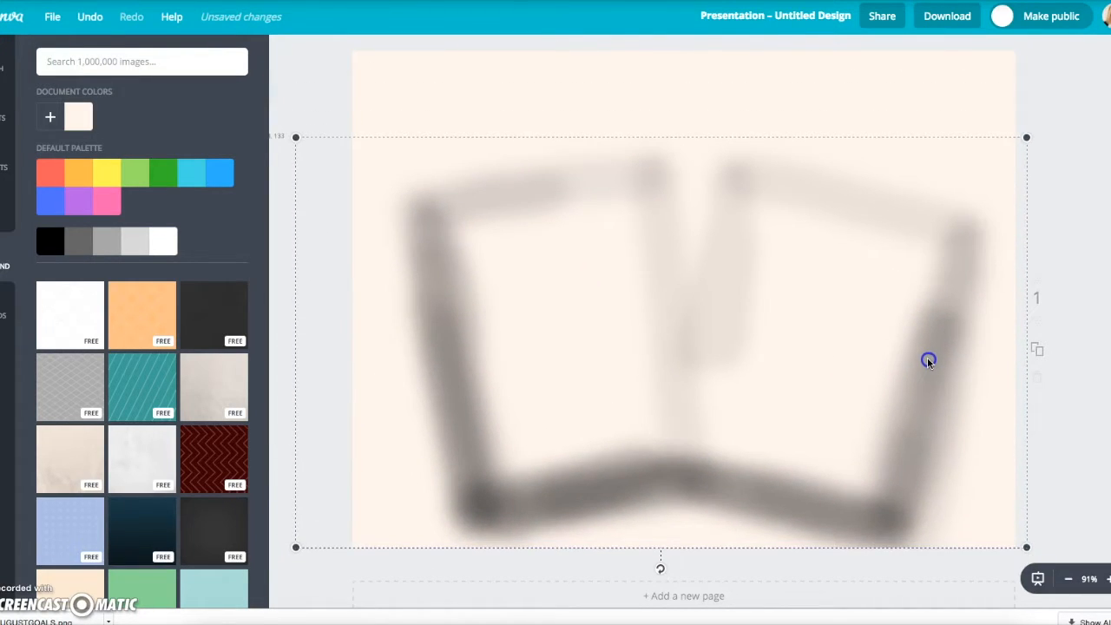
- Upload the "Social" cover and "color palette & balance" screenshots from the desktop to the image uploads
click(1100, 250)
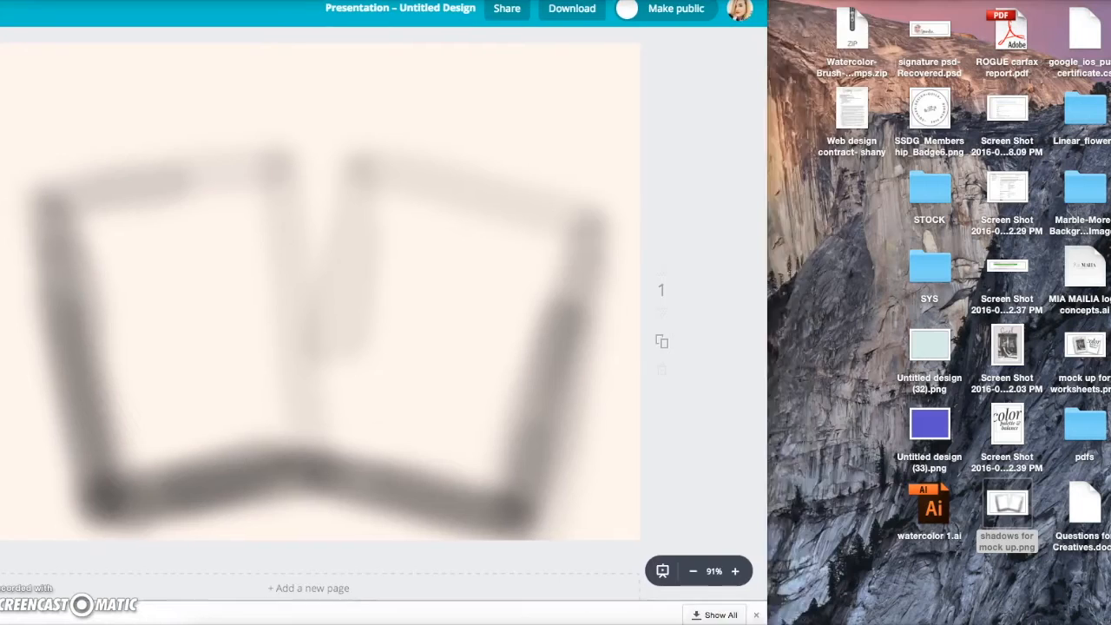
click(1008, 345)
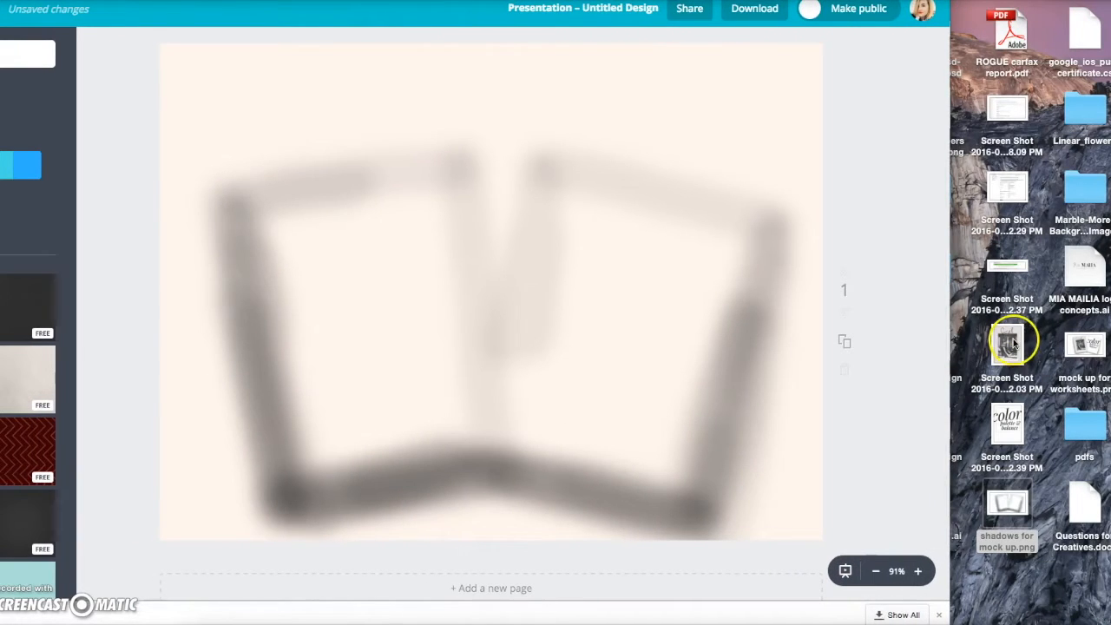
drag(1011, 344, 139, 312)
drag(1007, 425, 143, 399)
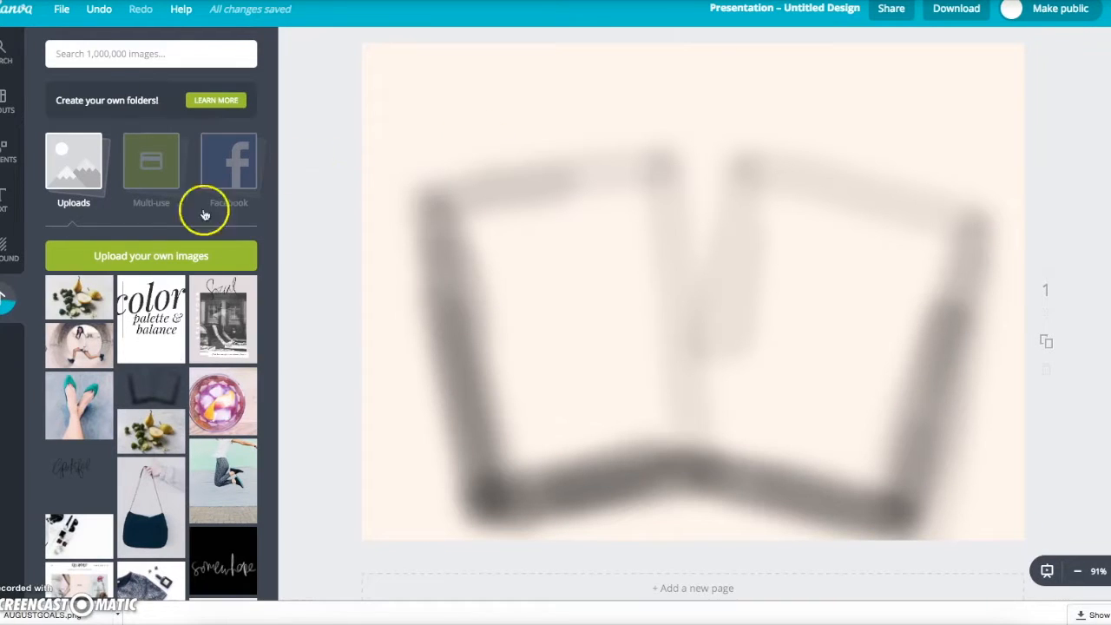
- Place the uploaded "Social" cover image on the page
scroll(114, 393, down, 4)
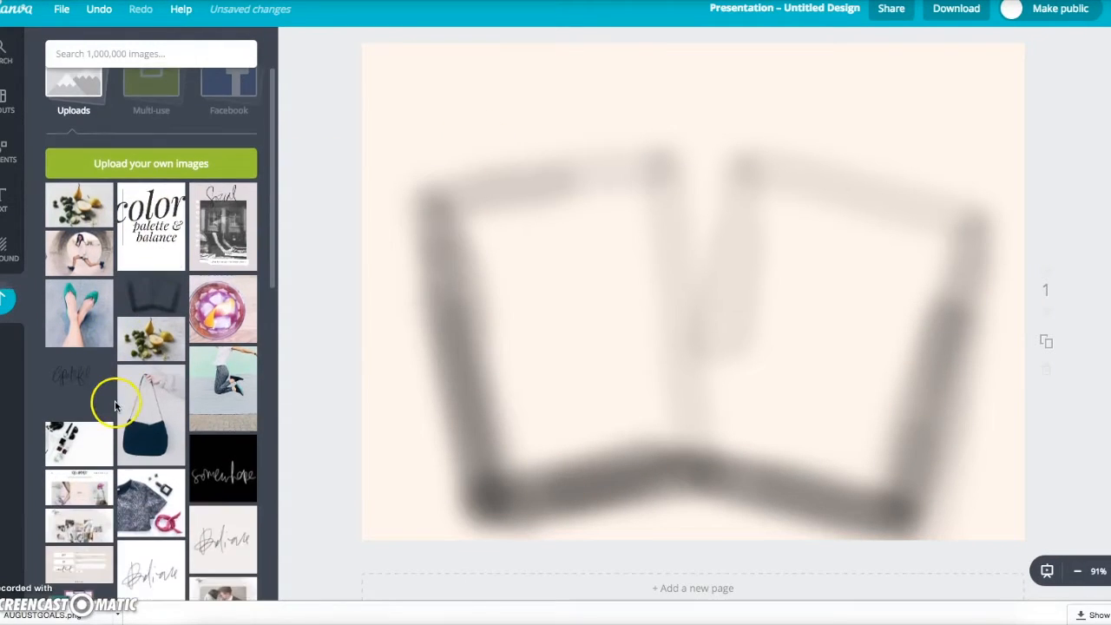
scroll(113, 403, down, 5)
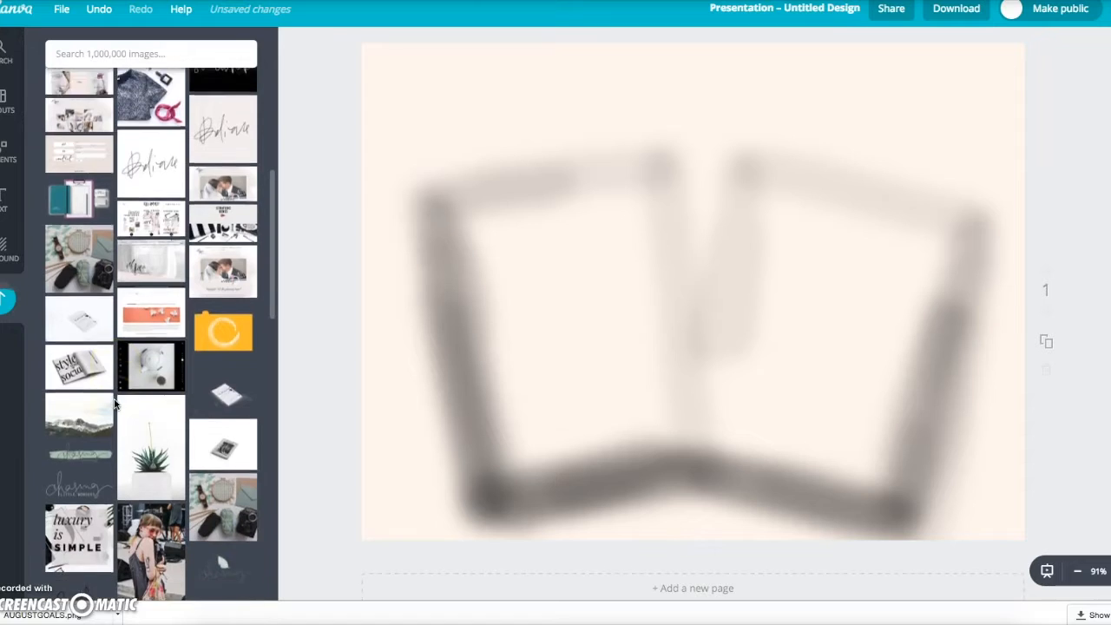
scroll(113, 403, down, 3)
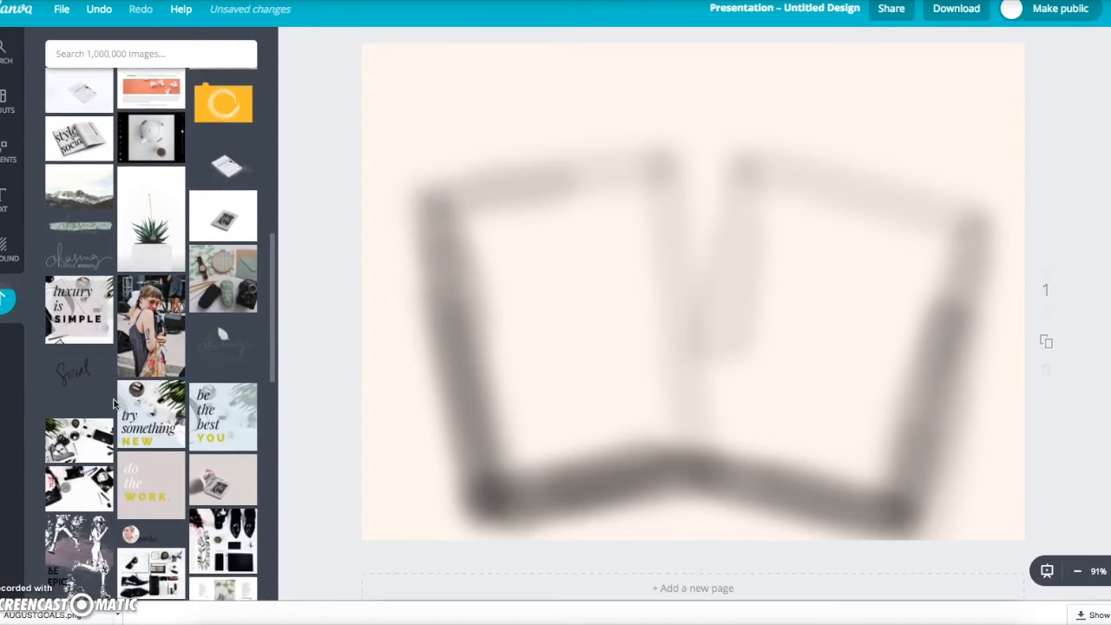
scroll(113, 401, up, 5)
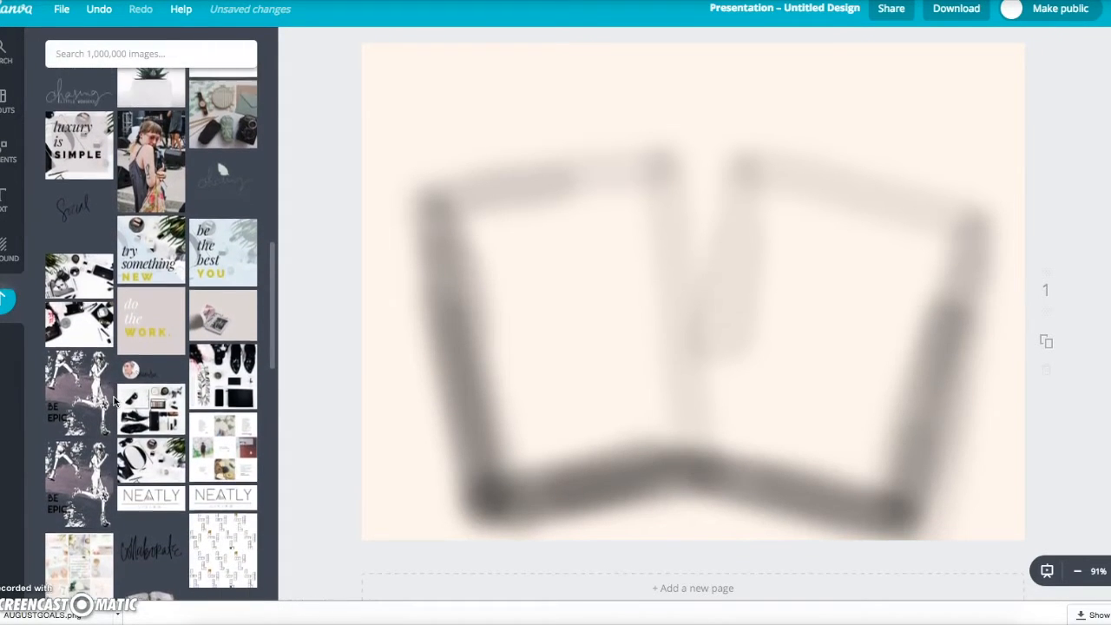
scroll(113, 401, up, 6)
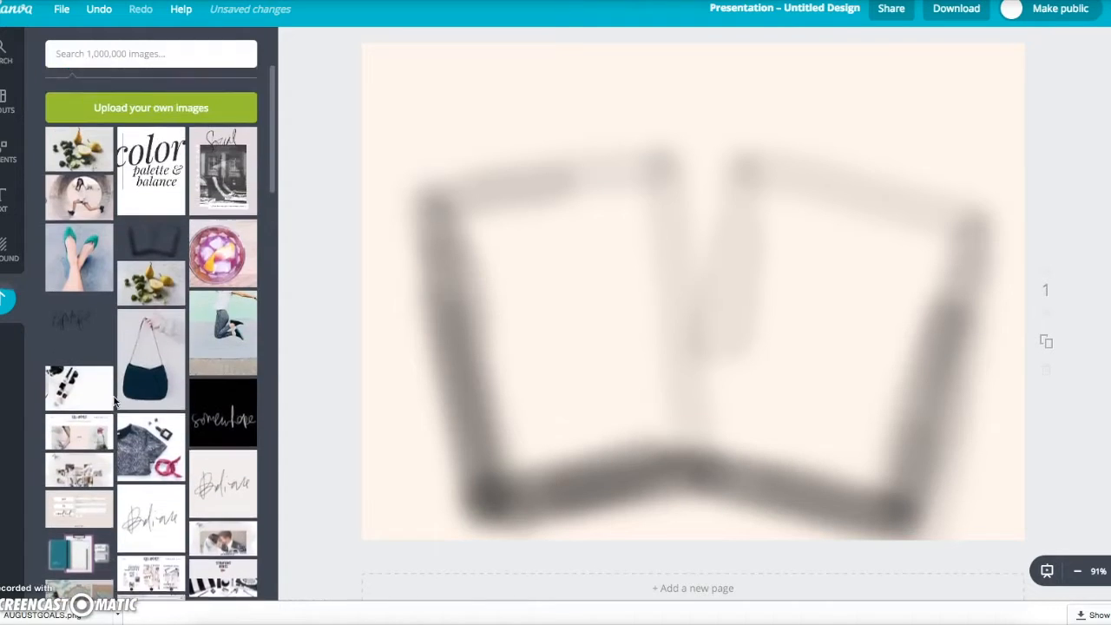
click(217, 319)
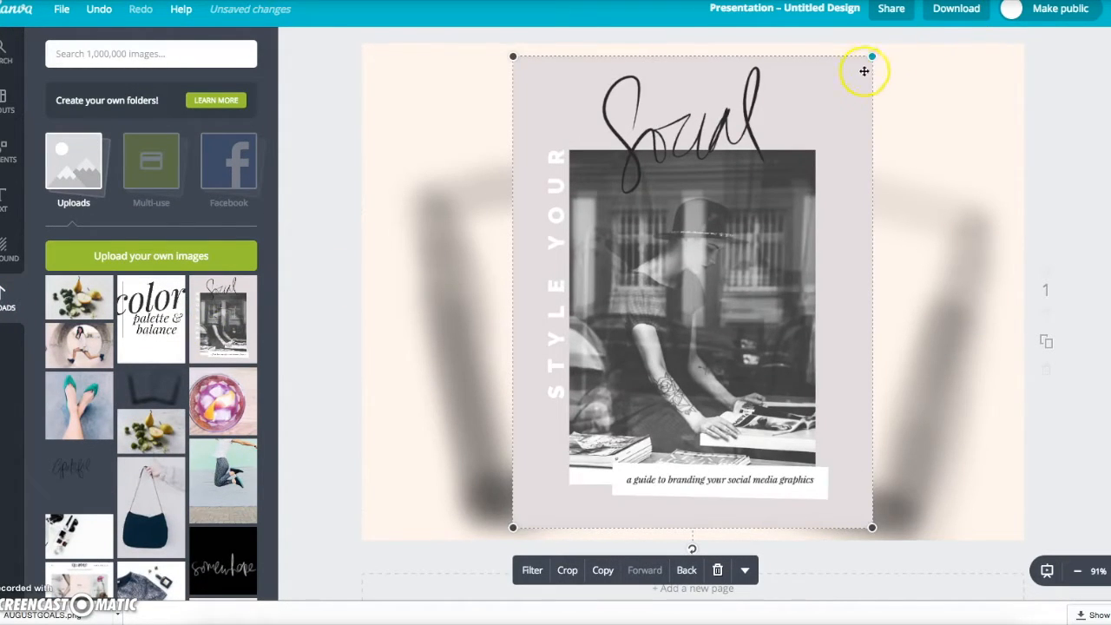
- Shrink the "Social" cover, tilt it counterclockwise and fit it over the left-hand page shadow
drag(873, 57, 749, 191)
drag(637, 548, 664, 548)
drag(668, 472, 610, 440)
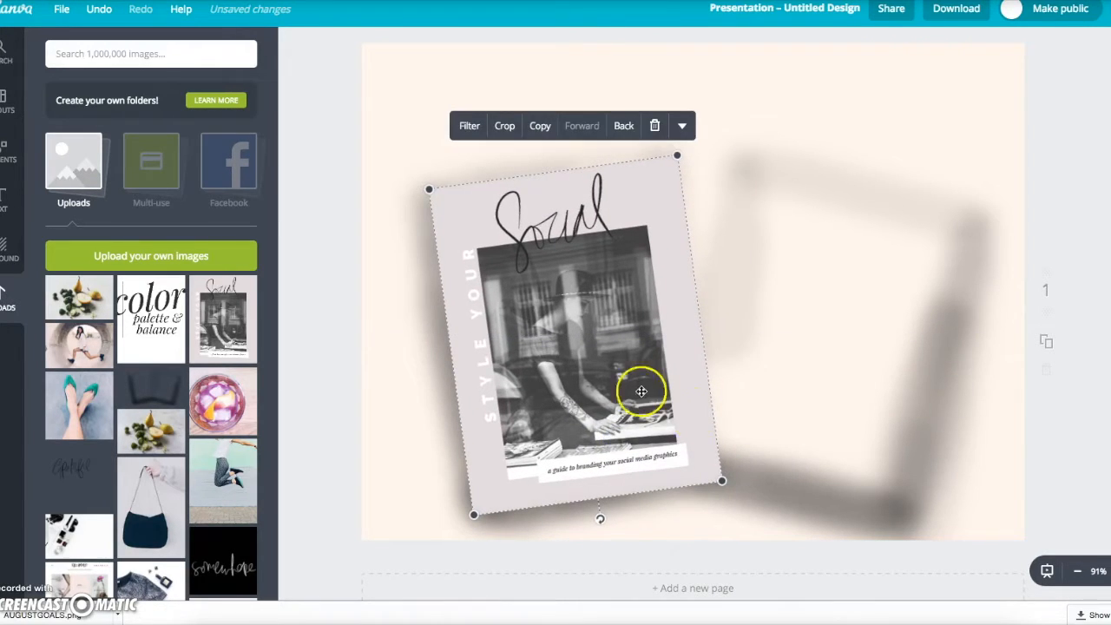
drag(598, 519, 606, 525)
click(695, 525)
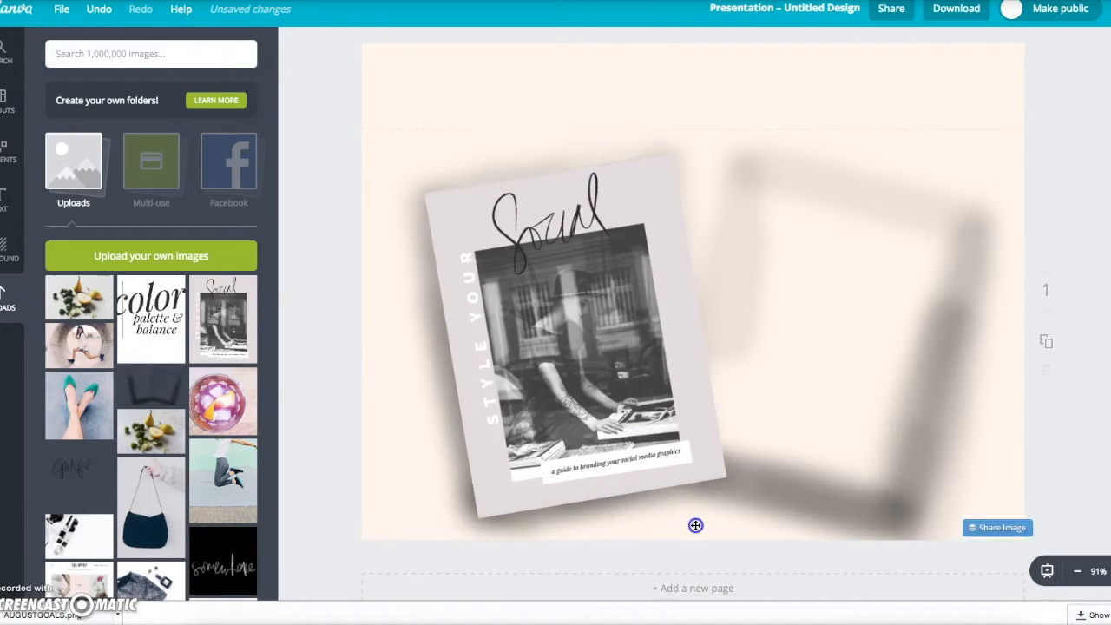
click(515, 45)
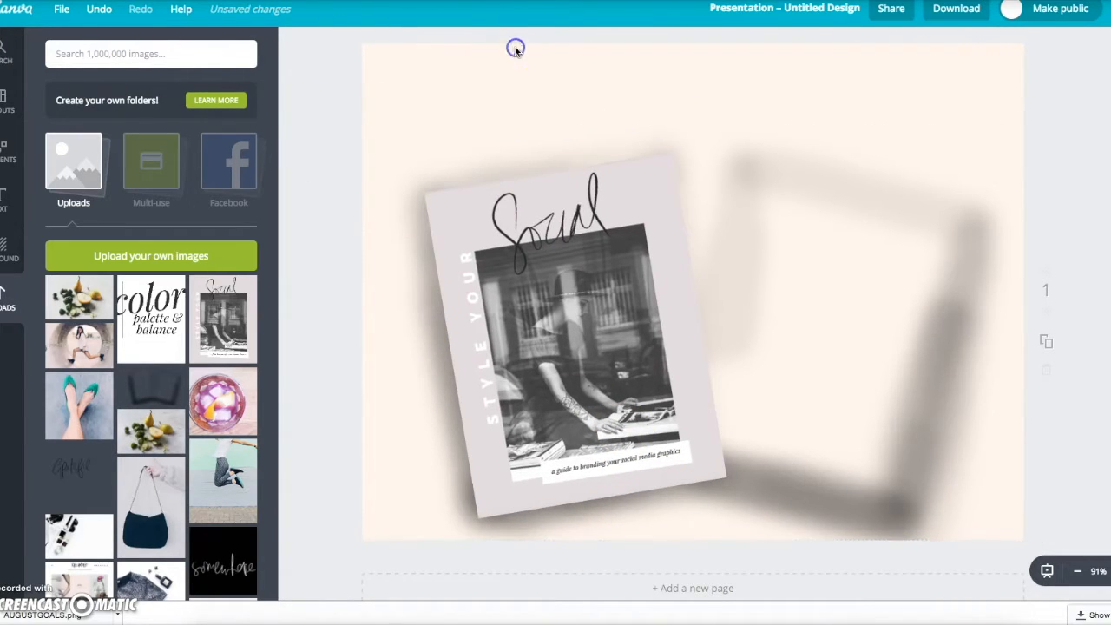
- Place the uploaded "color palette & balance" page, shrink it, tilt it clockwise and fit it over the right-hand shadow
click(165, 328)
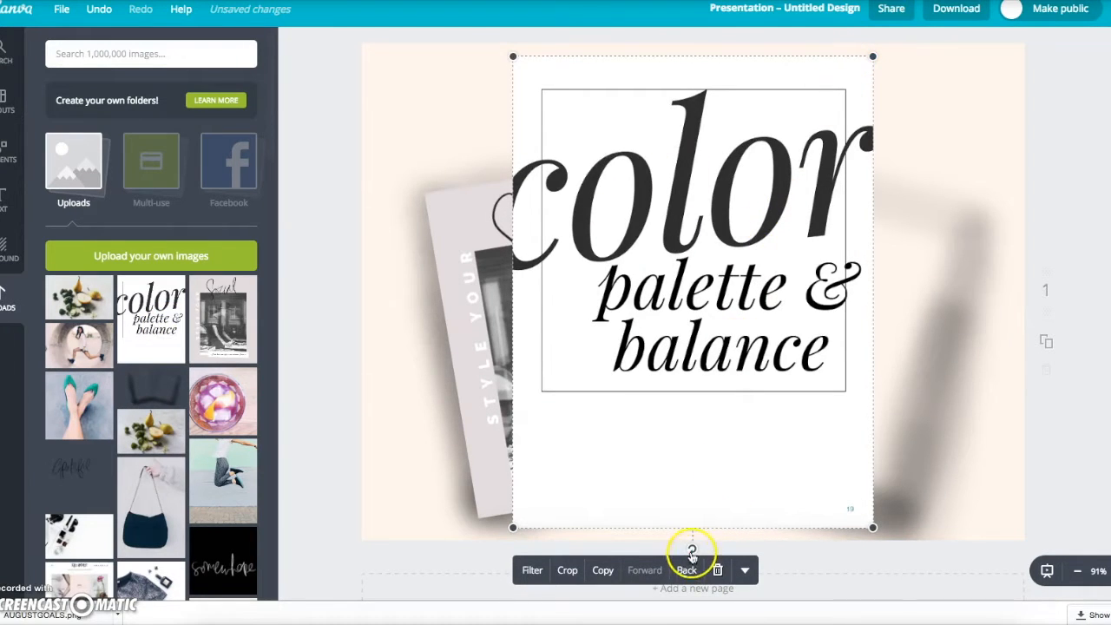
drag(873, 55, 746, 208)
drag(701, 280, 674, 277)
drag(734, 196, 737, 186)
drag(608, 538, 566, 537)
drag(593, 473, 809, 464)
click(966, 443)
click(833, 110)
- Set the shadow image's transparency to 50
click(933, 149)
click(537, 100)
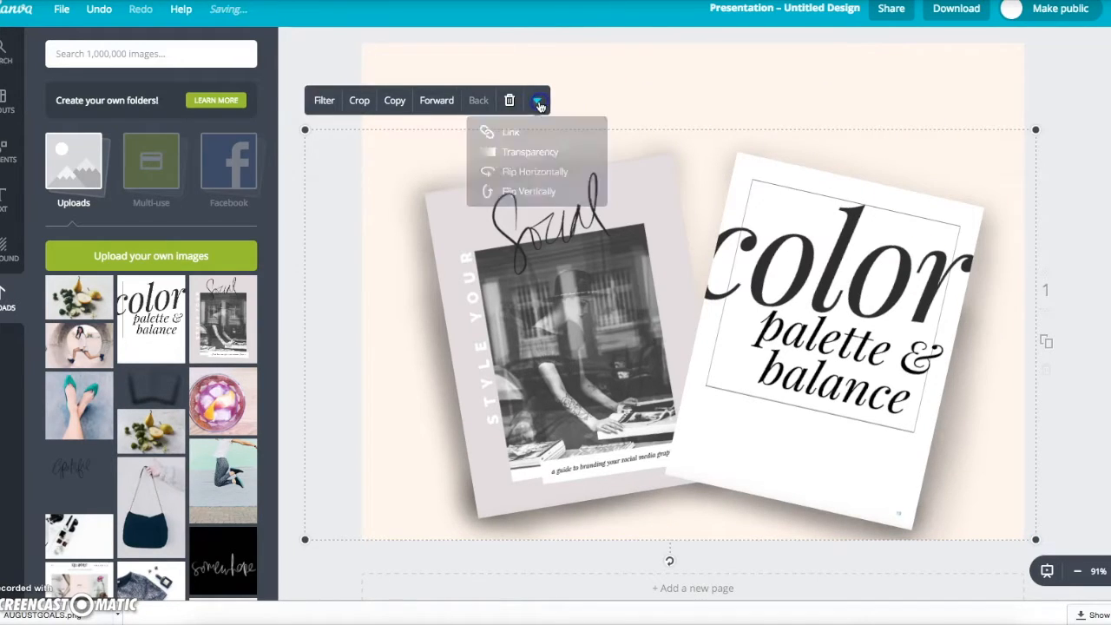
click(573, 148)
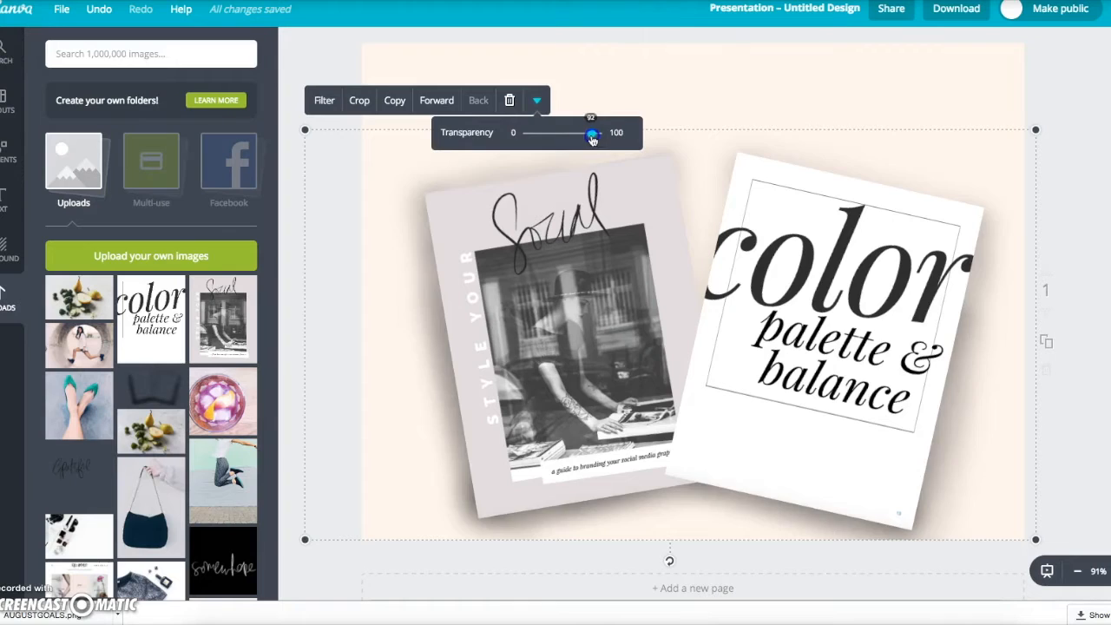
drag(592, 135, 562, 137)
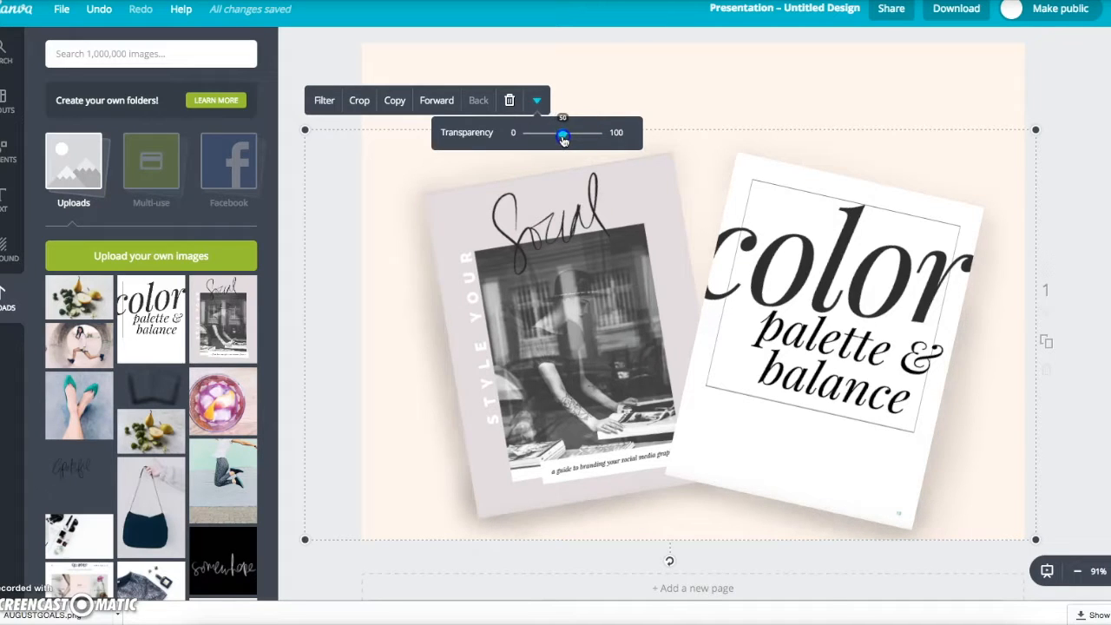
click(799, 73)
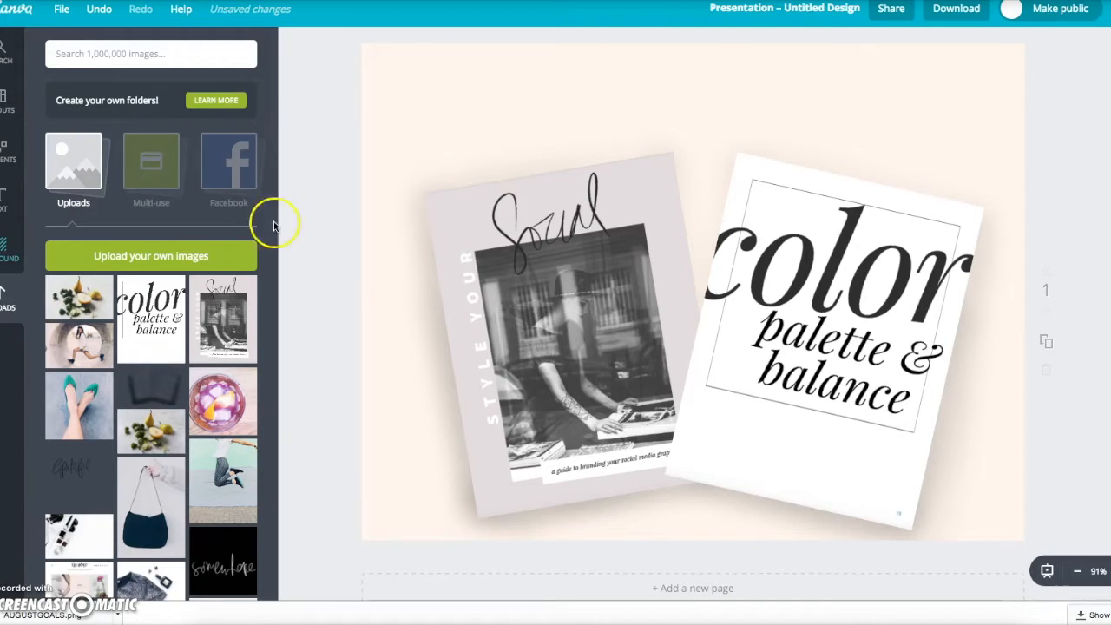
- Bring the "Social" cover in front of the overlapping "color palette & balance" page
click(626, 276)
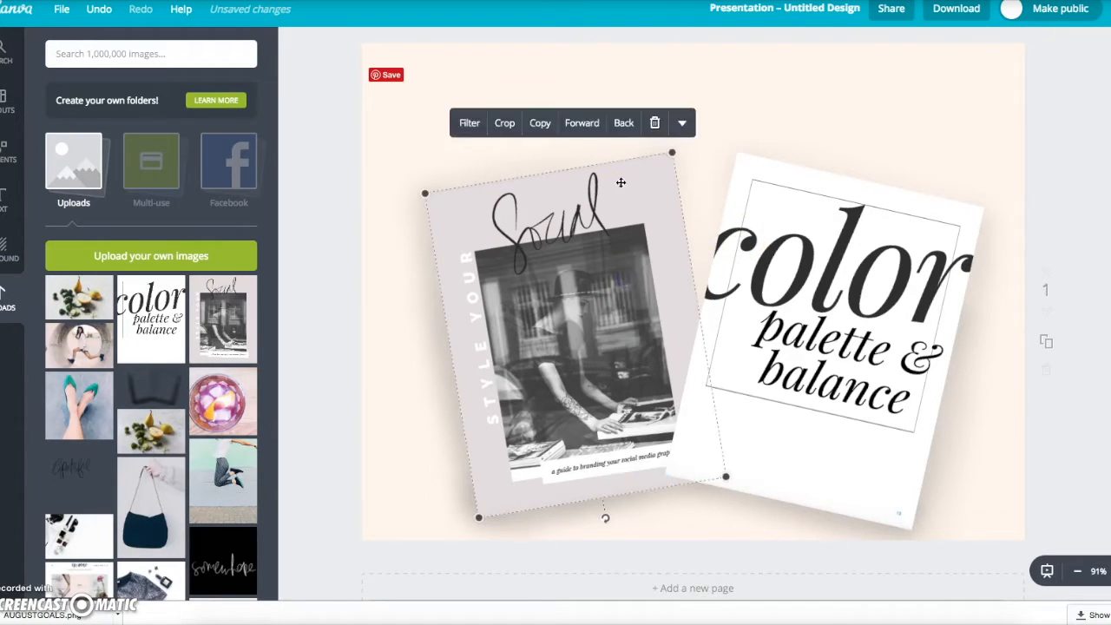
click(581, 124)
click(952, 93)
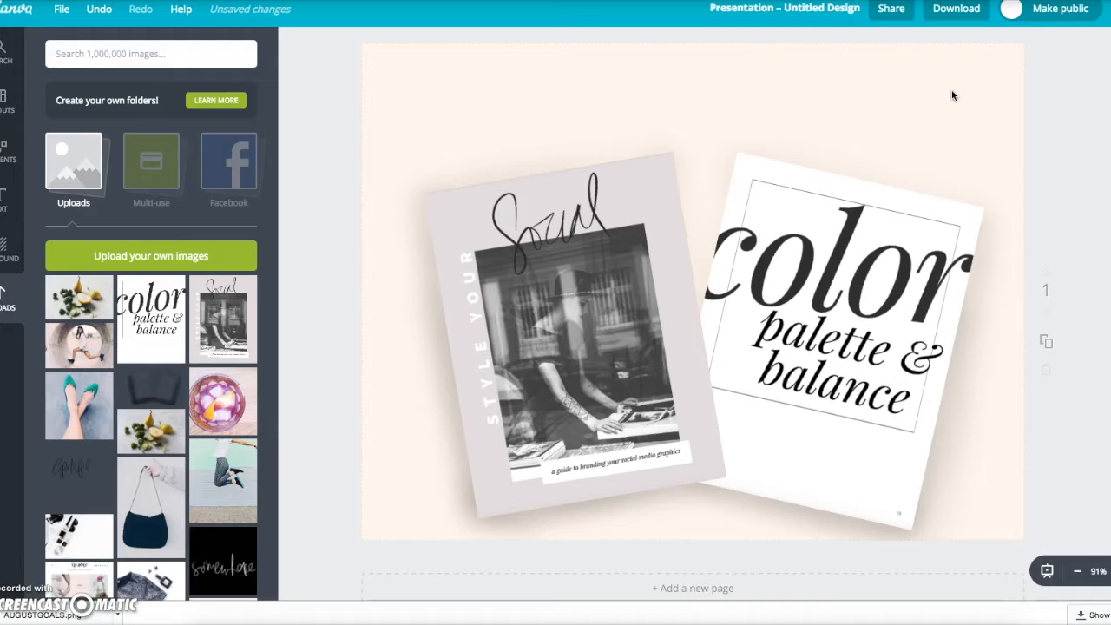
- Delete the "color palette & balance" page and place the uploaded photo of the potted succulent instead
click(814, 232)
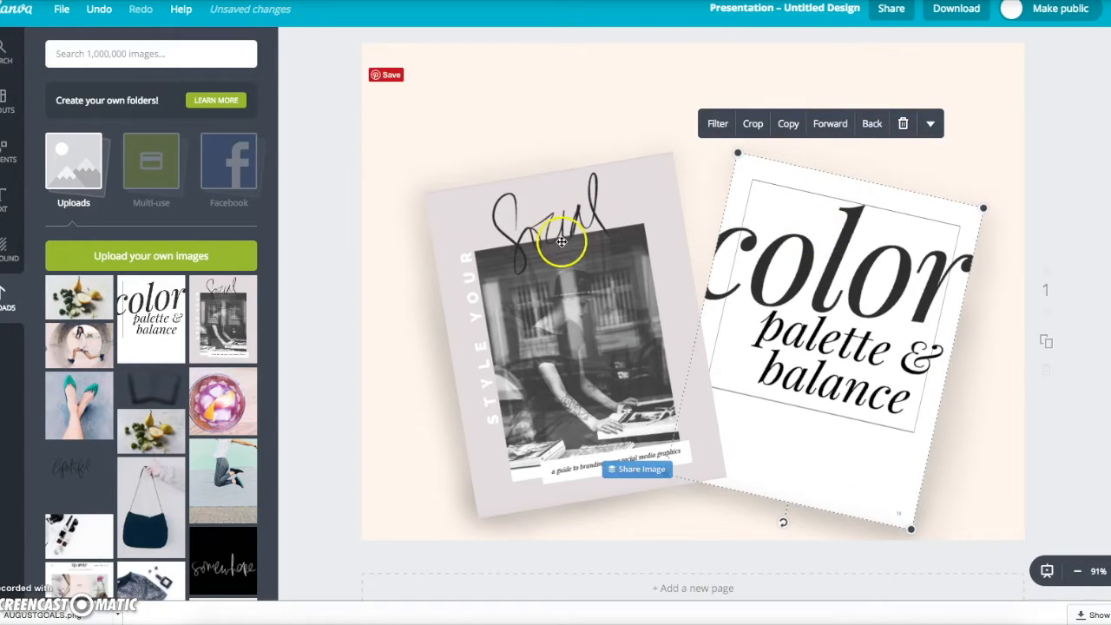
click(902, 123)
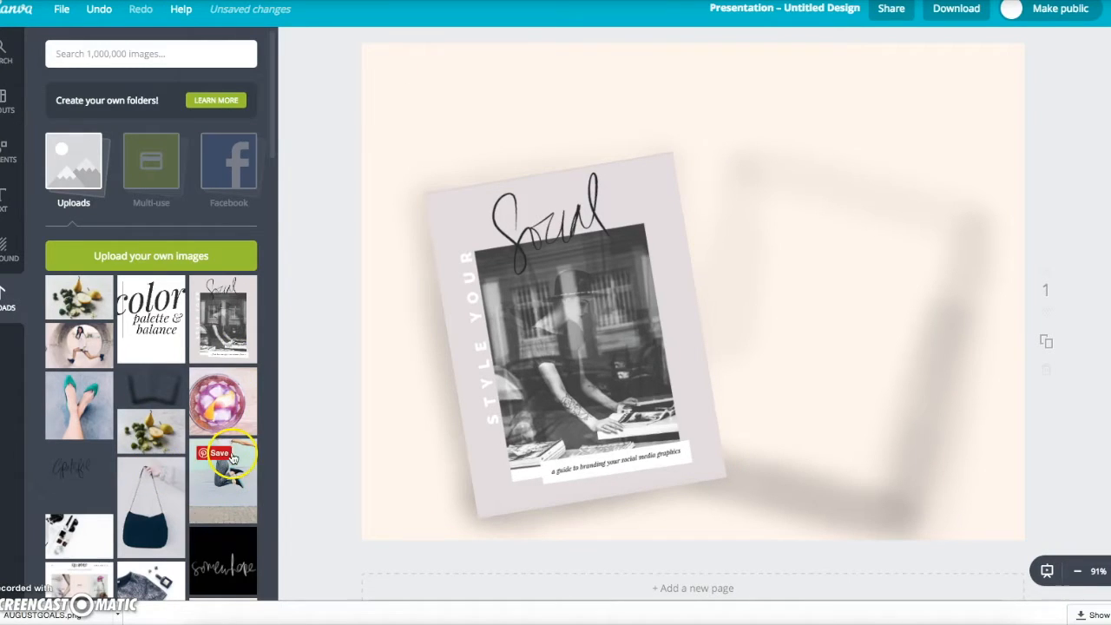
scroll(155, 346, down, 5)
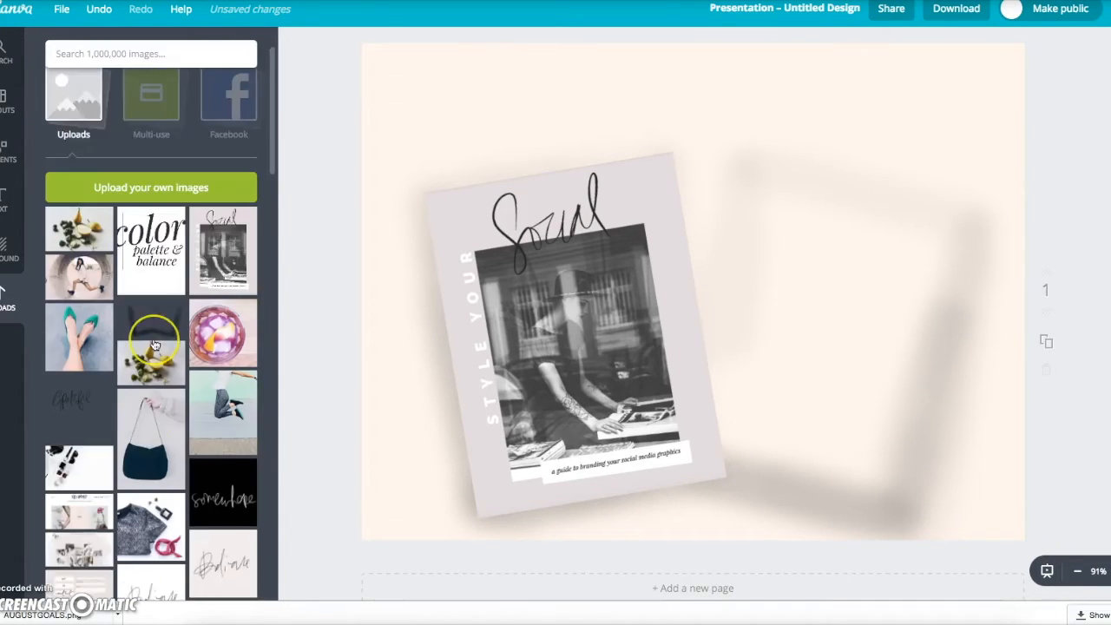
scroll(154, 345, down, 1)
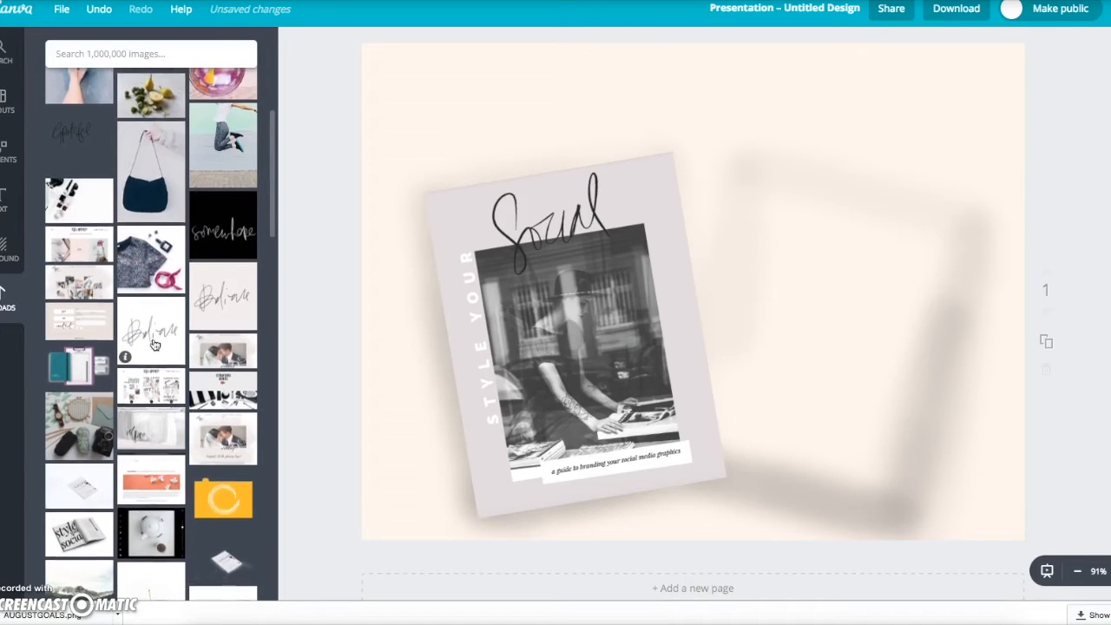
scroll(154, 346, down, 4)
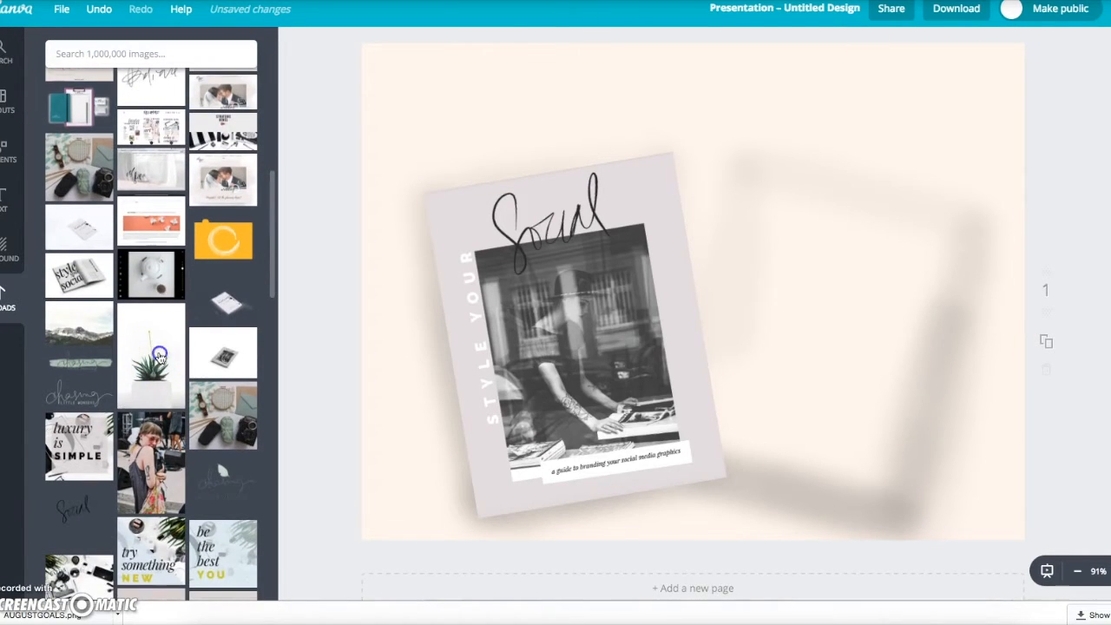
click(153, 354)
scroll(136, 174, up, 10)
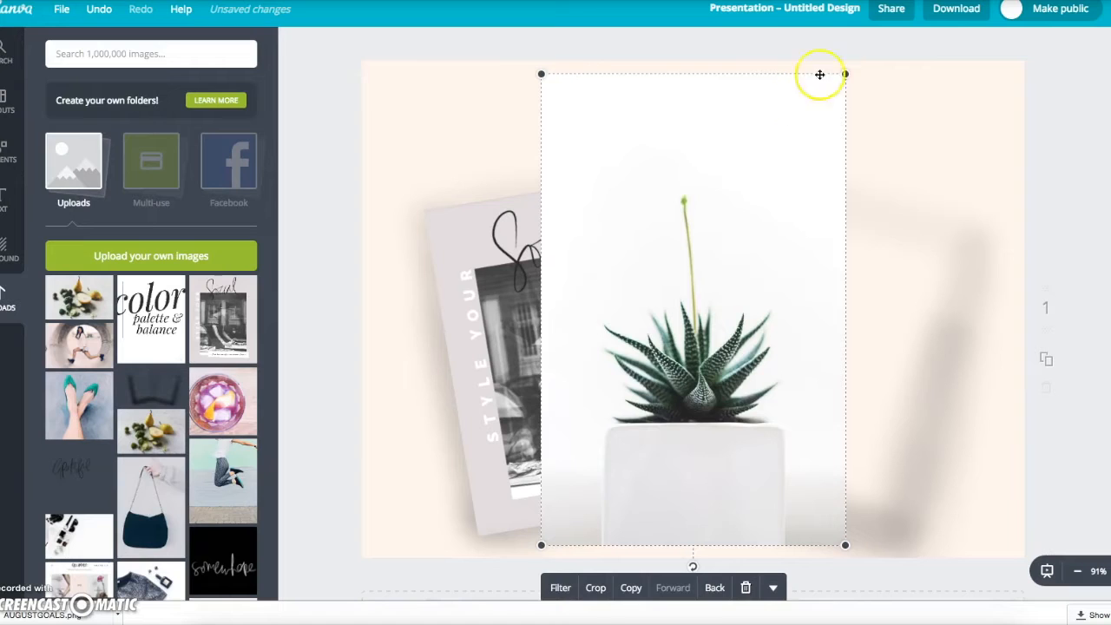
- Shrink the succulent photo, tilt it clockwise and move it over the right-hand page shadow
drag(846, 73, 790, 212)
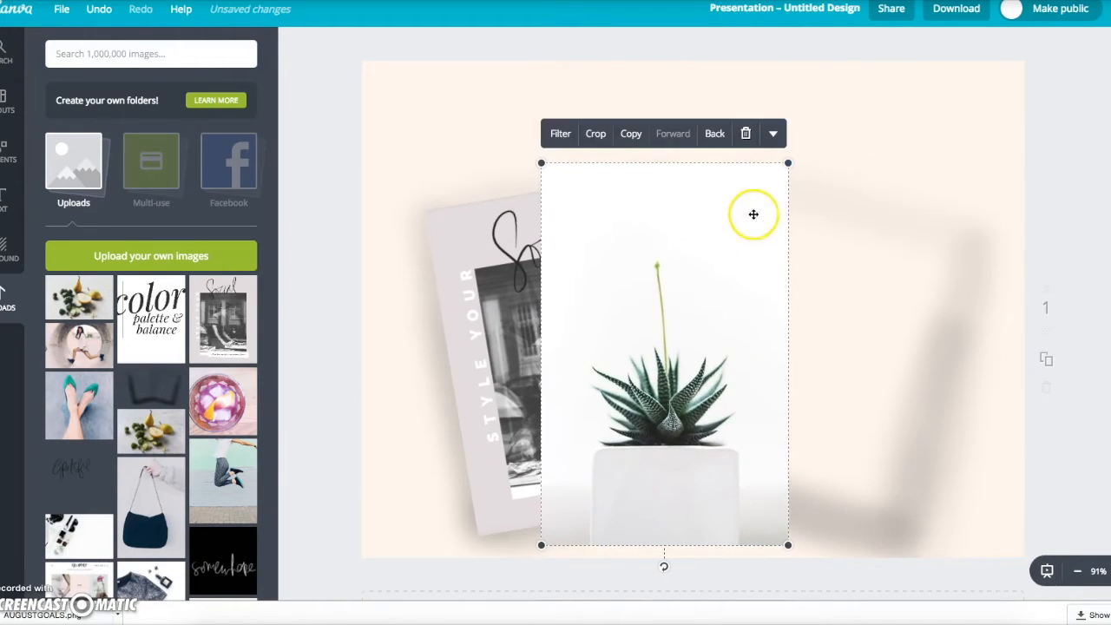
drag(664, 567, 610, 540)
drag(731, 411, 872, 408)
- Crop the empty upper part off the succulent photo to match the height of the right-hand shadow
click(863, 260)
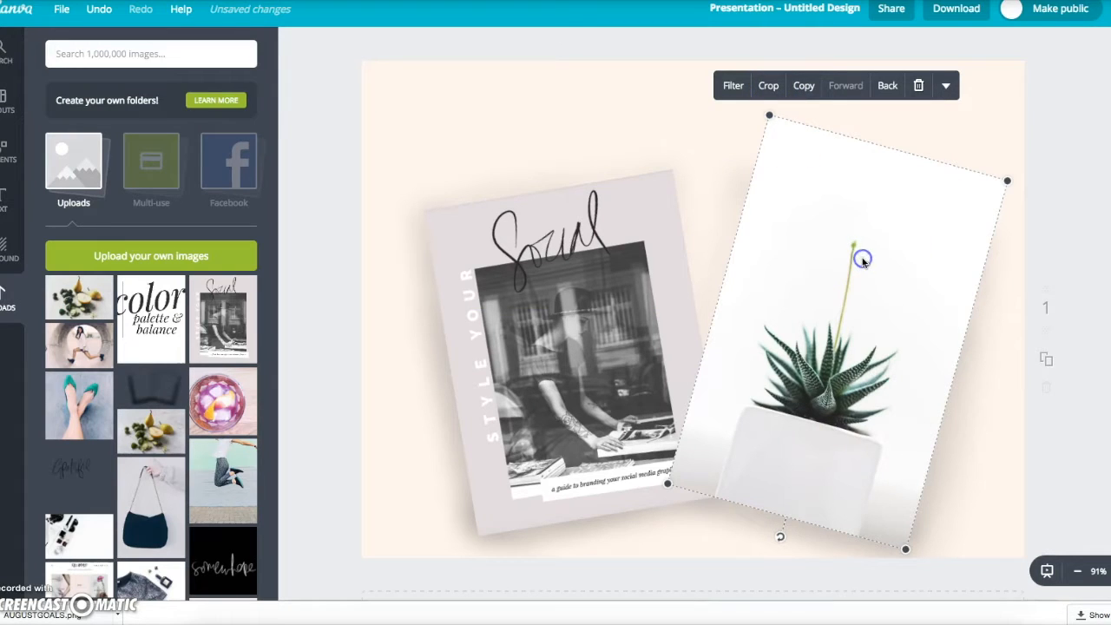
double_click(862, 262)
drag(795, 228, 763, 153)
drag(949, 198, 991, 242)
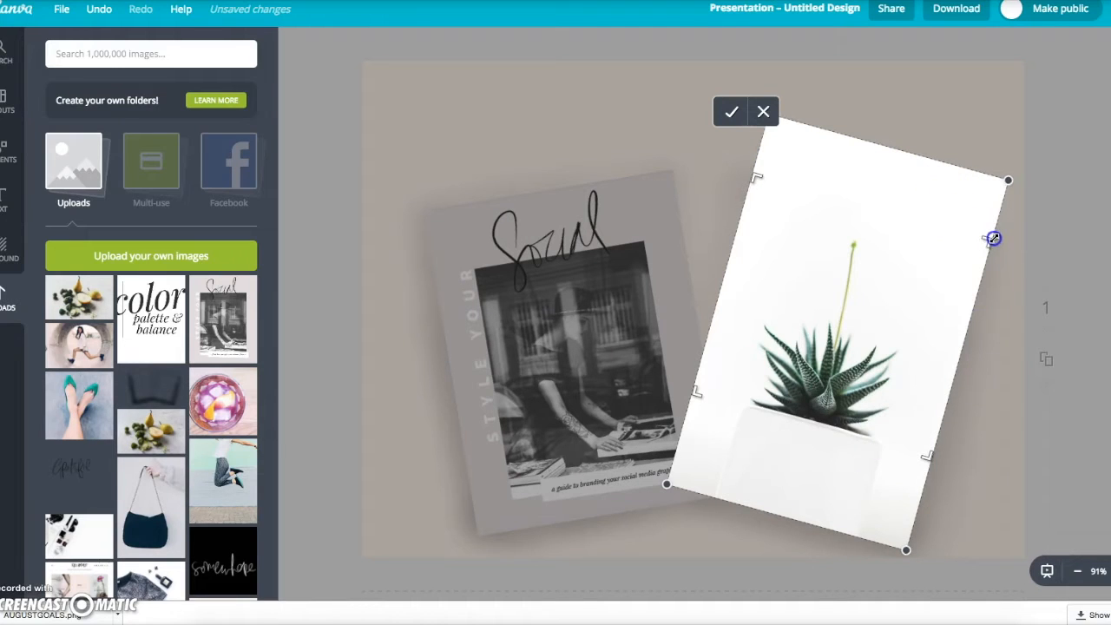
drag(922, 464, 906, 554)
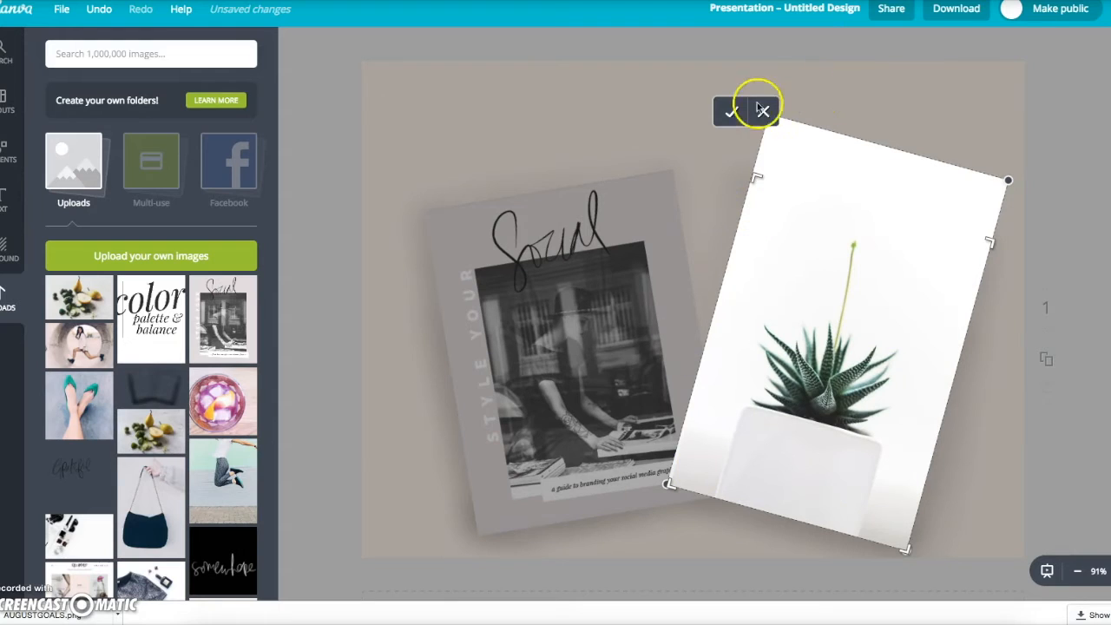
click(731, 111)
click(1012, 388)
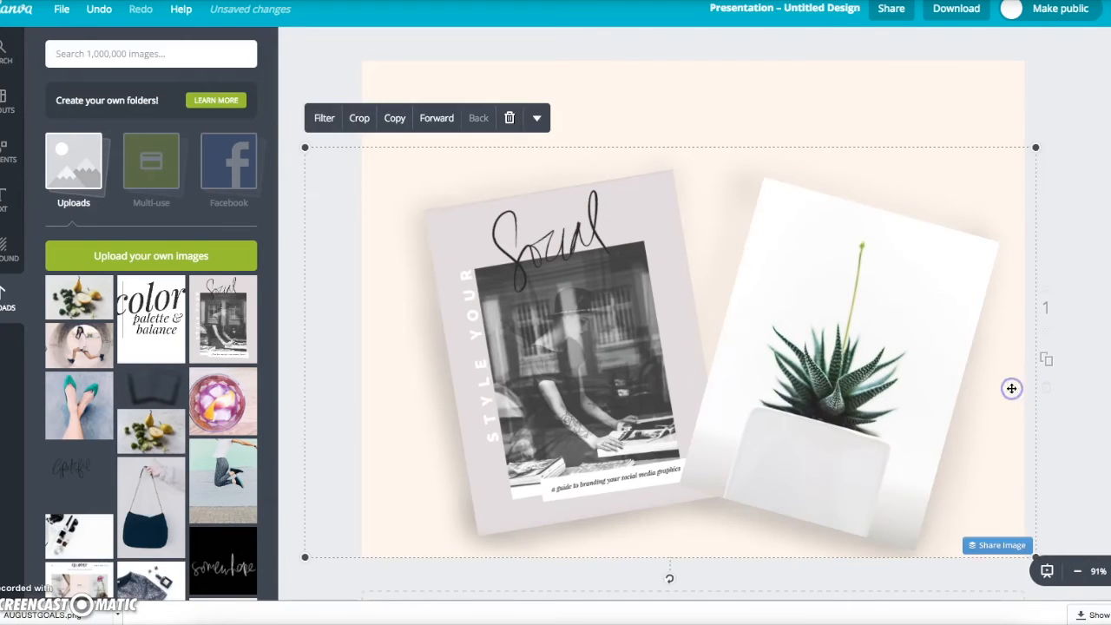
- Enlarge the cropped succulent photo slightly and layer it behind the "Social" cover but above the shadow image
click(816, 297)
drag(767, 178, 763, 164)
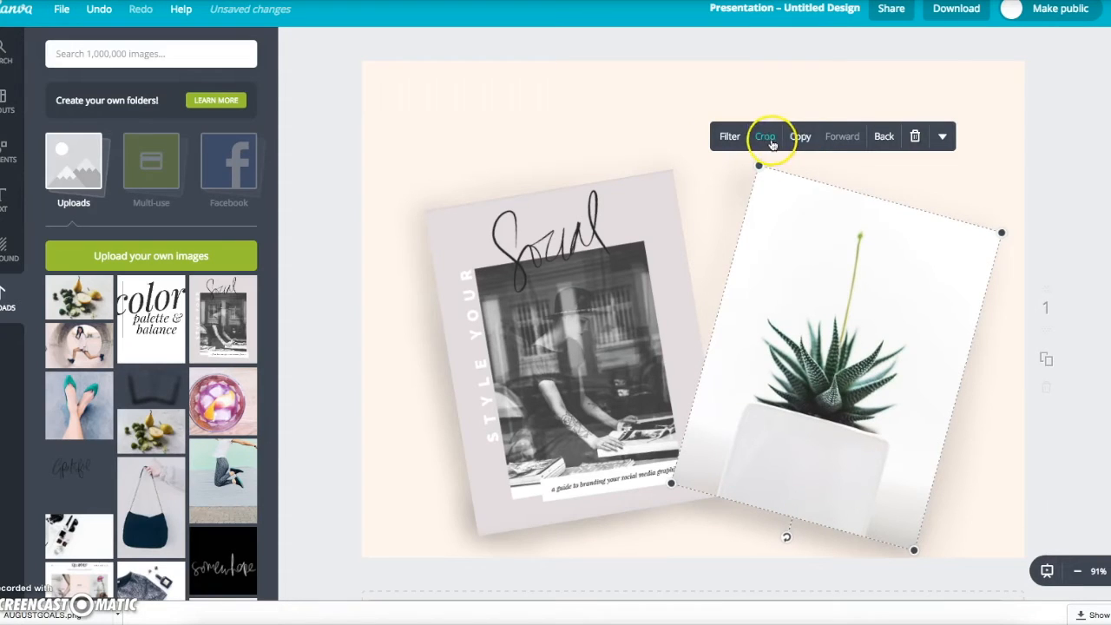
click(883, 136)
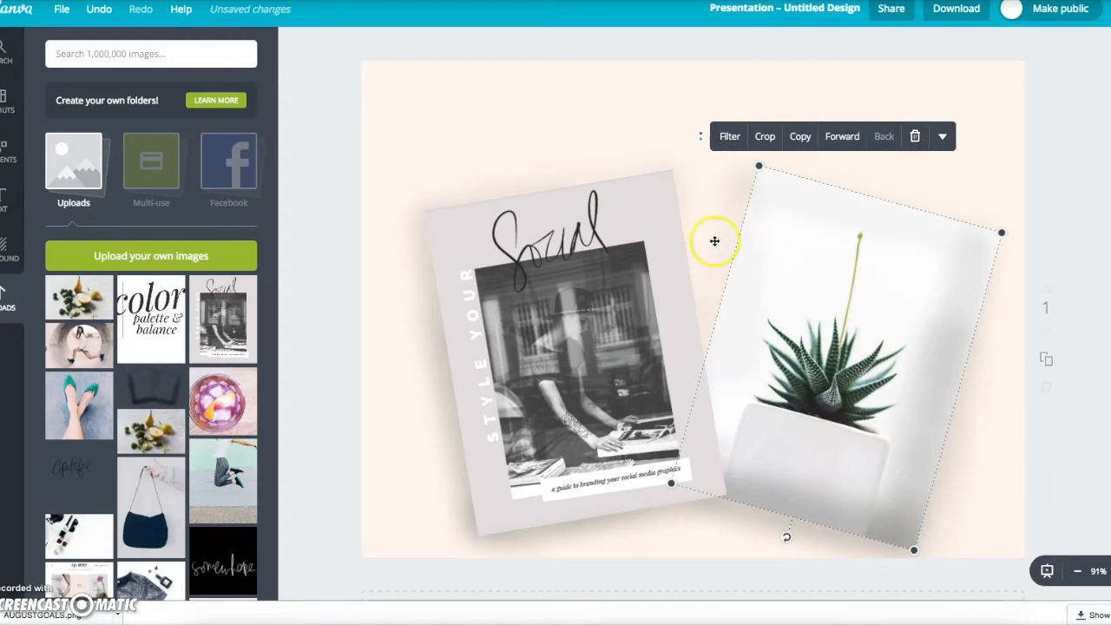
click(844, 139)
click(672, 131)
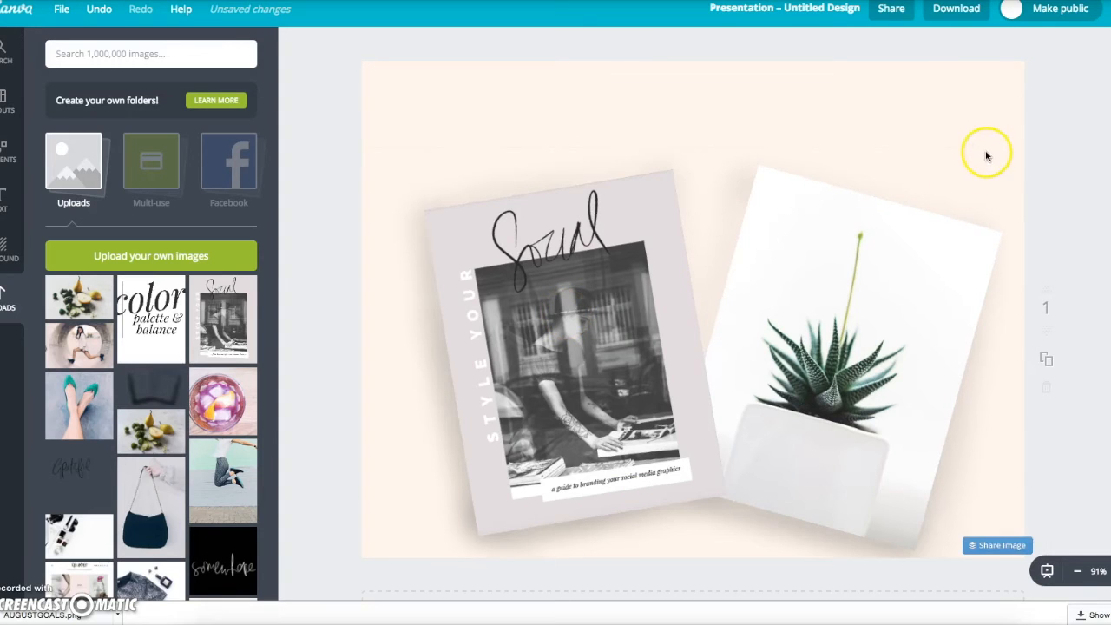
- Turn on sharing the design as an editable design and select its share link
click(902, 16)
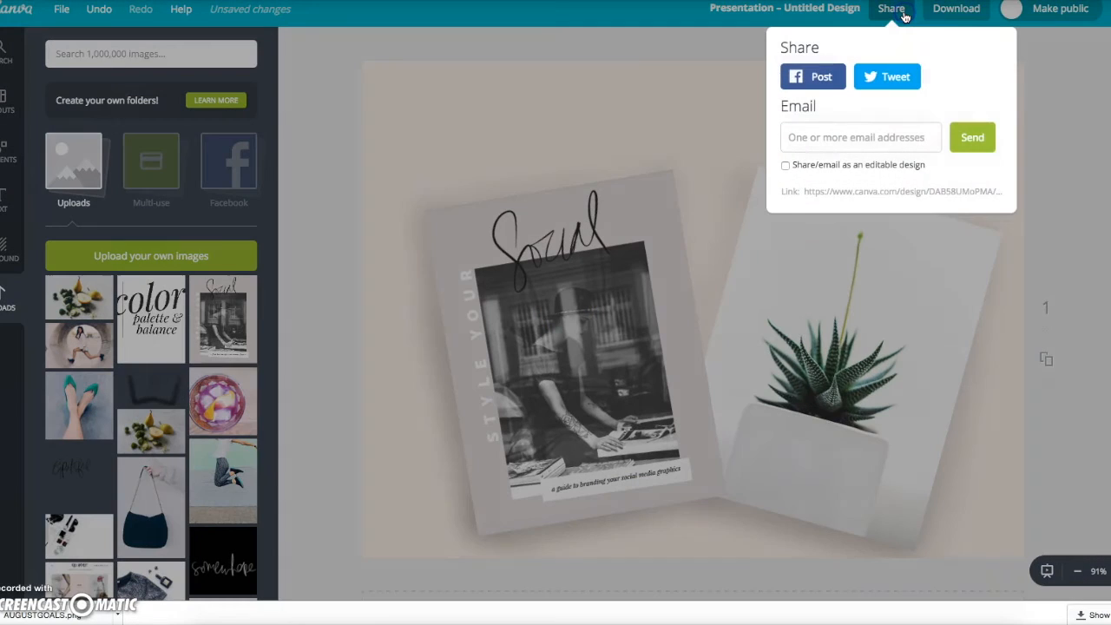
click(901, 195)
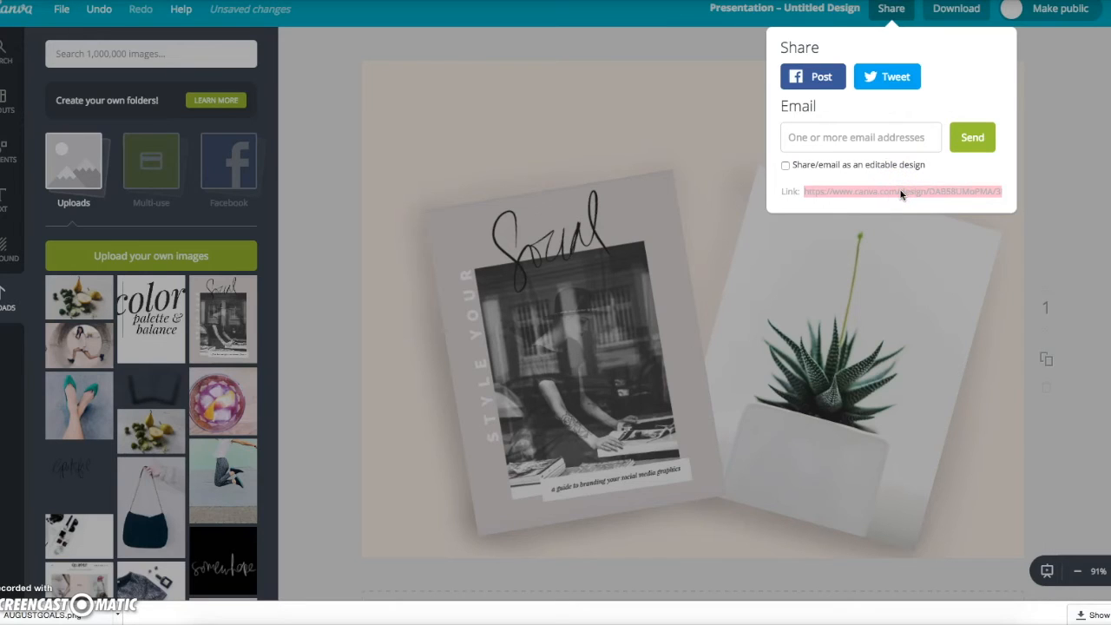
click(807, 167)
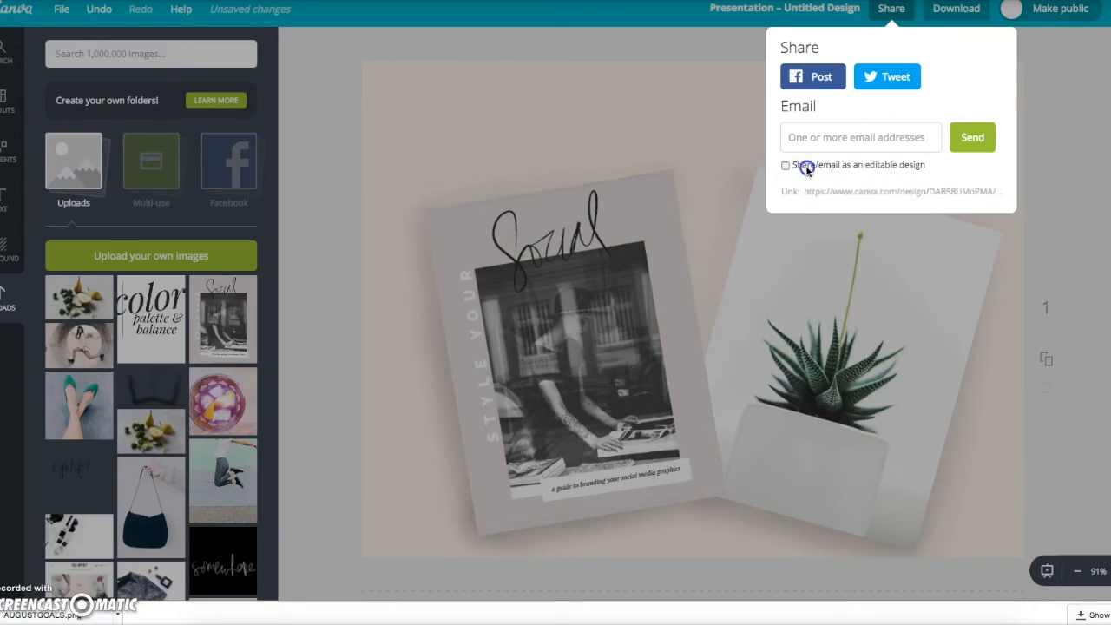
click(843, 193)
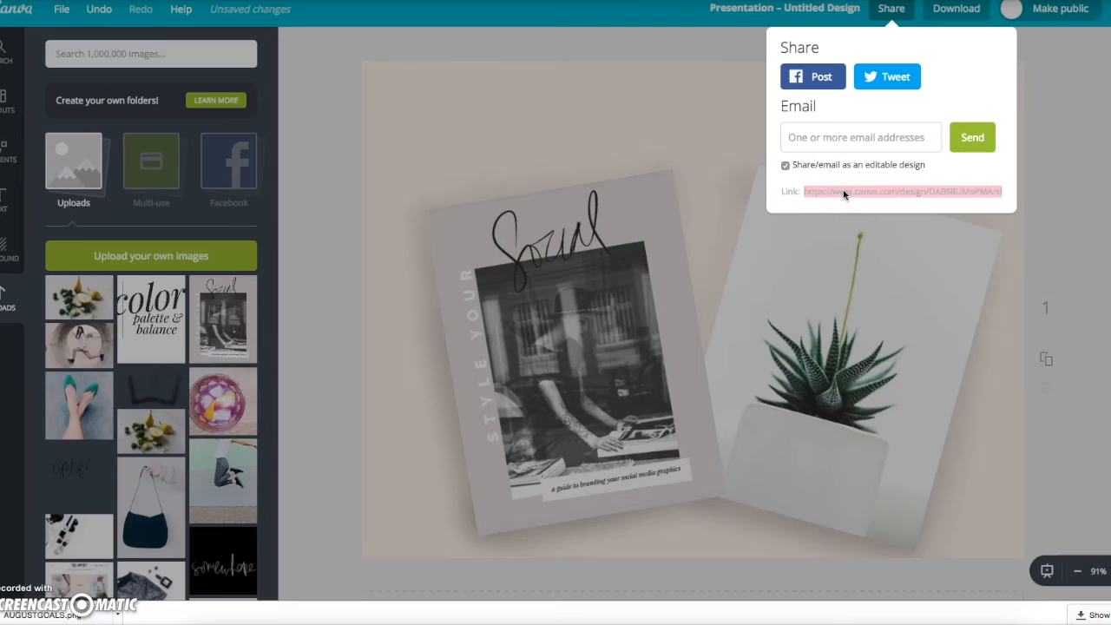
click(1044, 175)
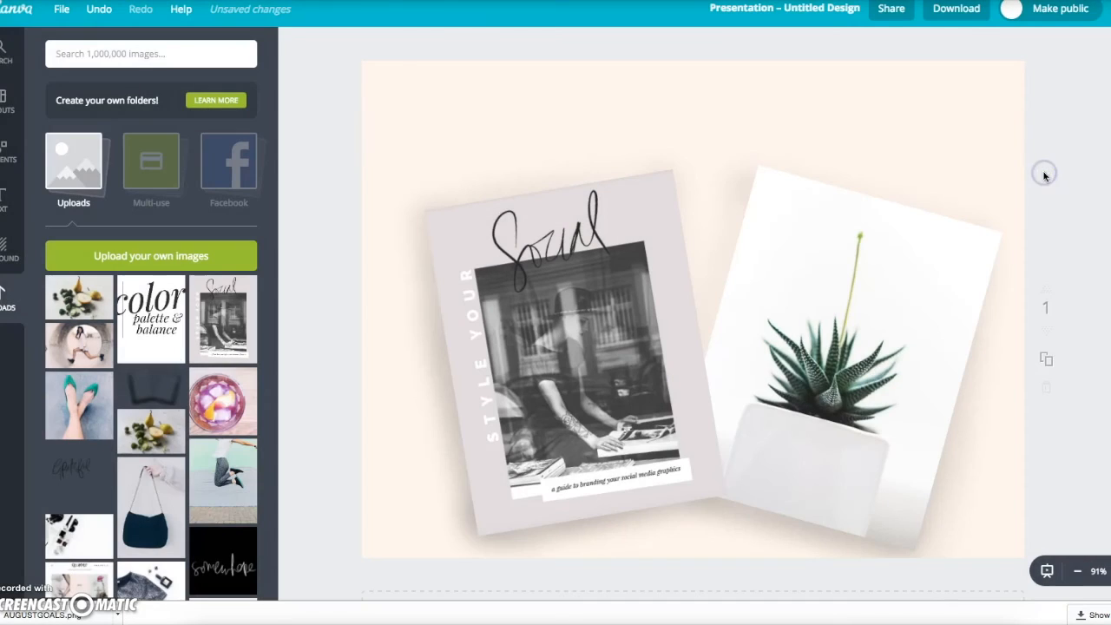
- Nudge the "Social" cover slightly down and to the left over its shadow
drag(454, 310, 510, 322)
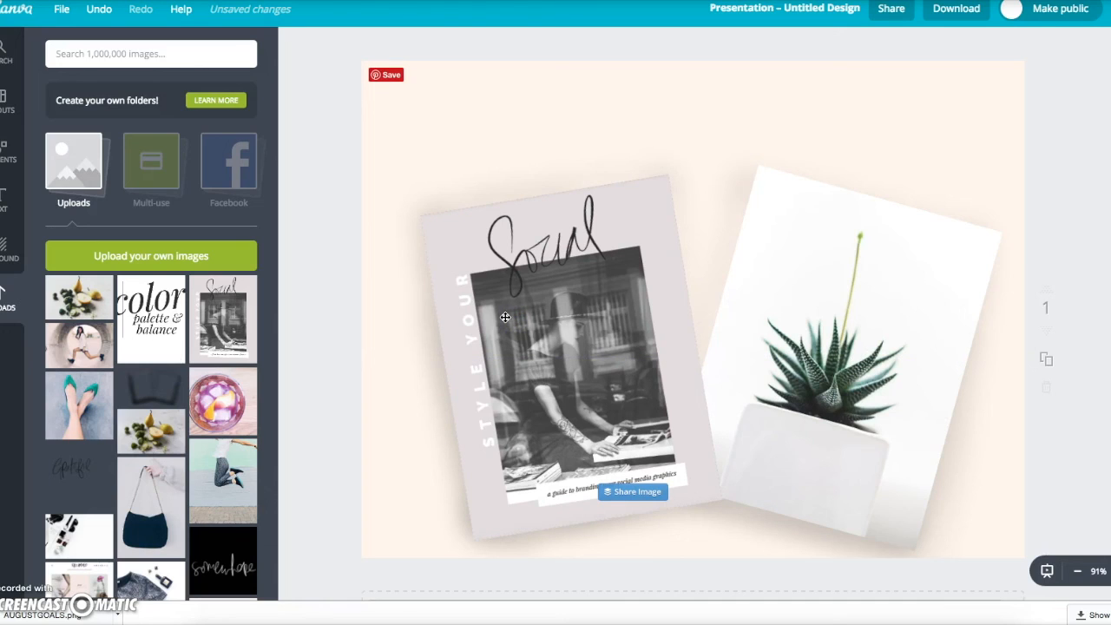